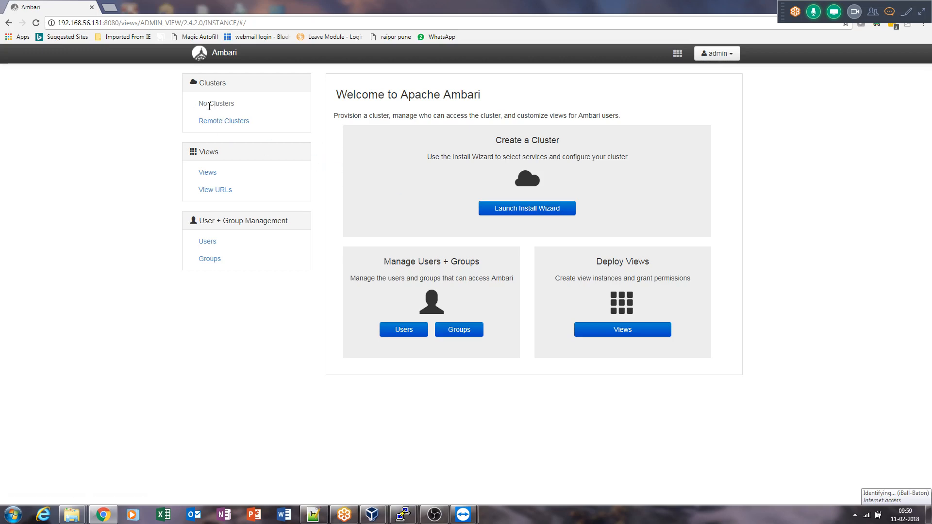
- Switch to the PuTTY terminal session and check the current user's identity with the id command
left_click_drag(204, 104, 248, 107)
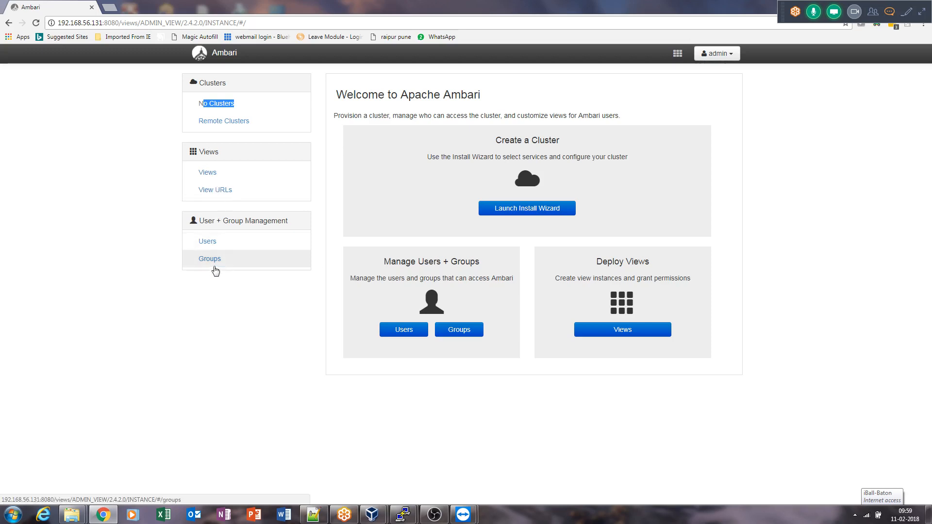
left_click(214, 237)
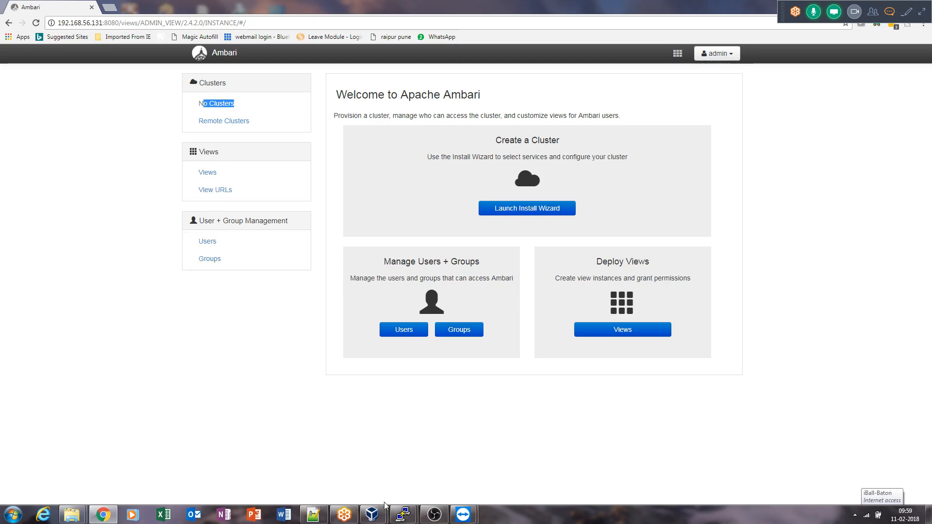
left_click(403, 514)
left_click(437, 462)
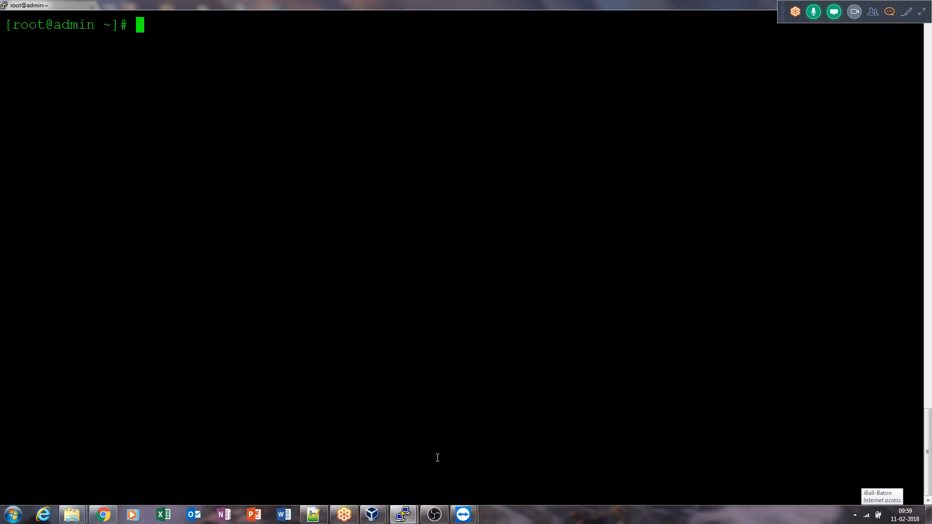
type("id")
key("Return")
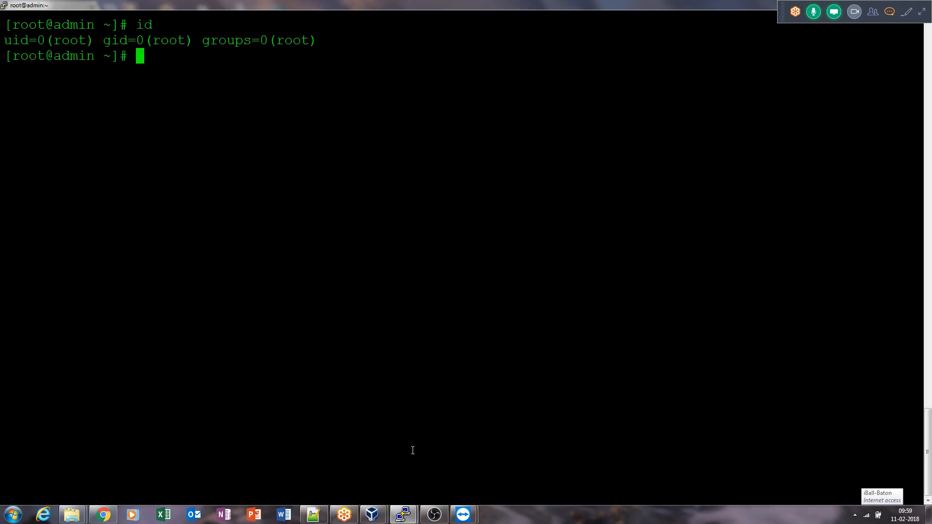
left_click_drag(89, 39, 57, 40)
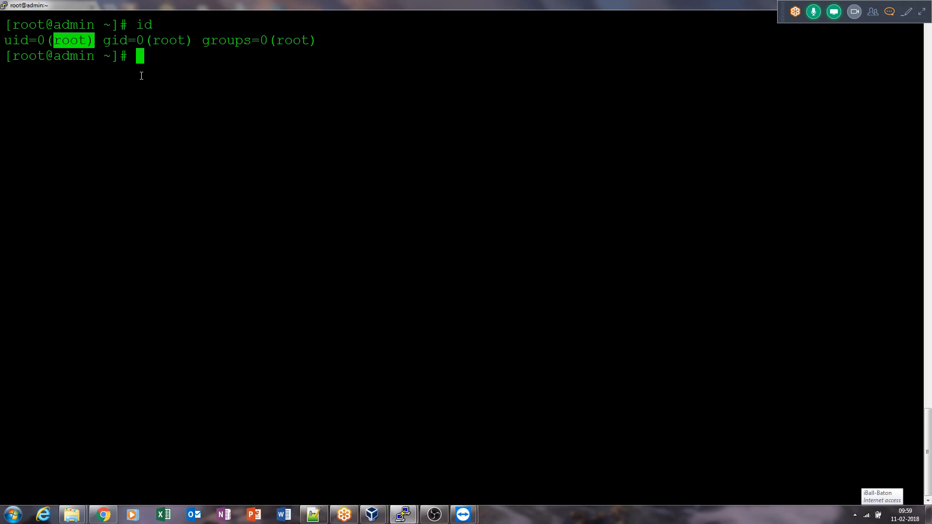
- List the system's user accounts with the command cat /etc/passwd
type("car")
key("BackSpace")
key("BackSpace")
key("BackSpace")
type("car")
key("BackSpace")
type("t /etc/passwd")
key("Return")
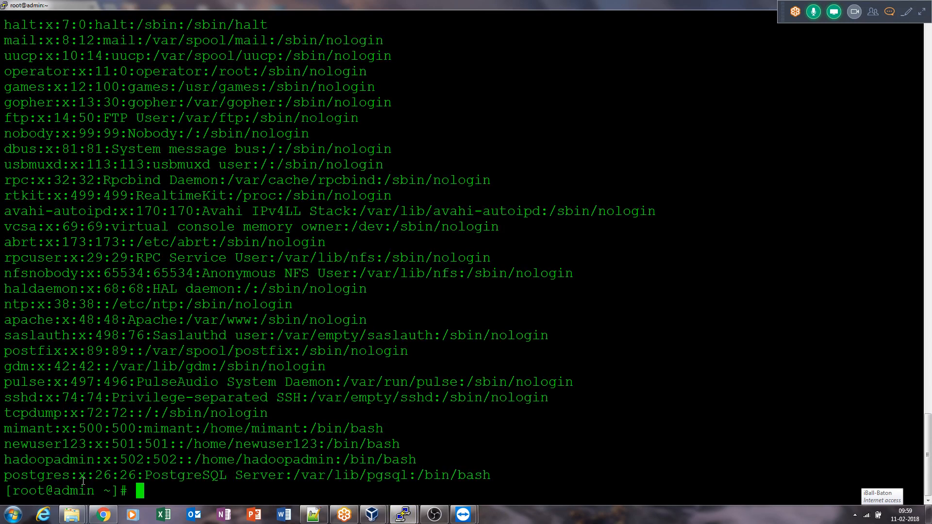
- Examine the account names in the last lines of the /etc/passwd listing
left_click_drag(72, 476, 85, 460)
left_click(35, 442)
double_click(31, 429)
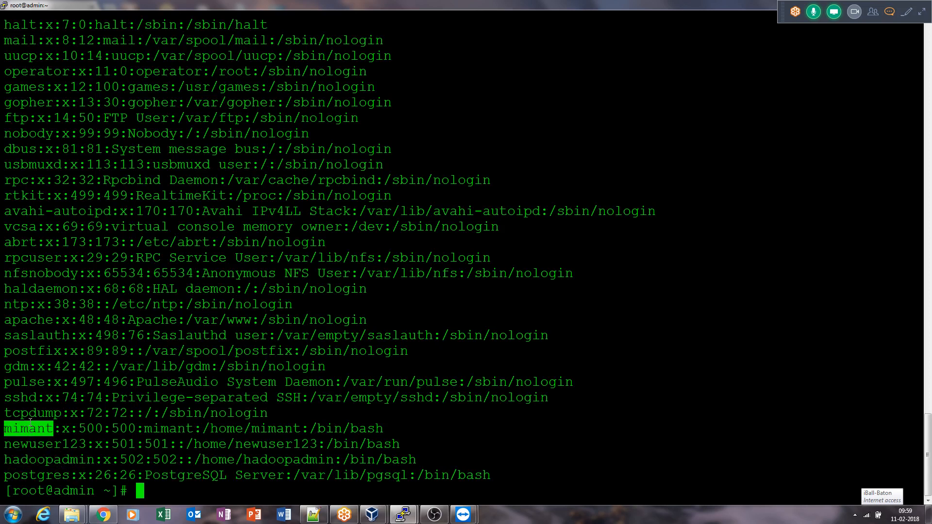
double_click(31, 414)
double_click(30, 399)
left_click(31, 381)
left_click(31, 373)
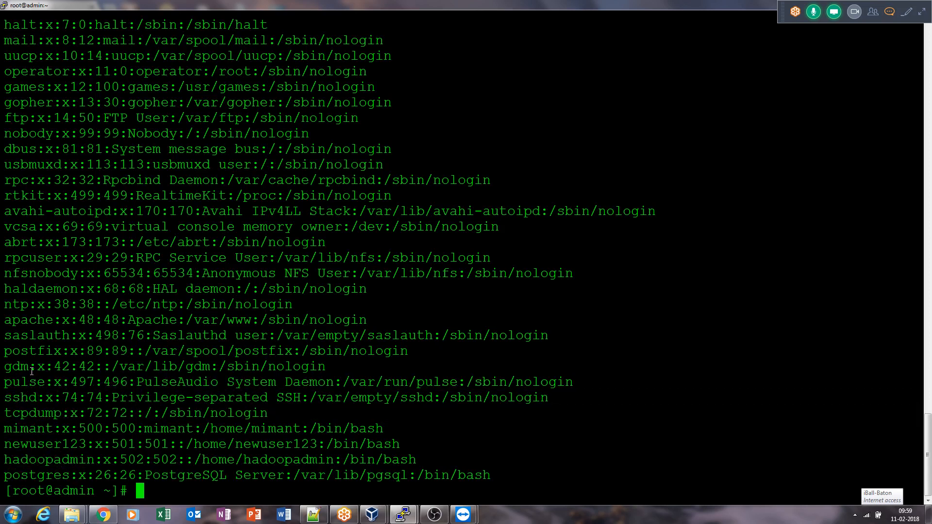
double_click(23, 366)
mouse_move(927, 475)
left_mouse_down()
mouse_move(924, 419)
mouse_move(923, 478)
left_mouse_up()
key("Up")
key("BackSpace")
key("BackSpace")
key("BackSpace")
key("BackSpace")
key("BackSpace")
key("BackSpace")
key("BackSpace")
key("BackSpace")
key("BackSpace")
key("BackSpace")
key("BackSpace")
key("BackSpace")
key("BackSpace")
key("BackSpace")
key("BackSpace")
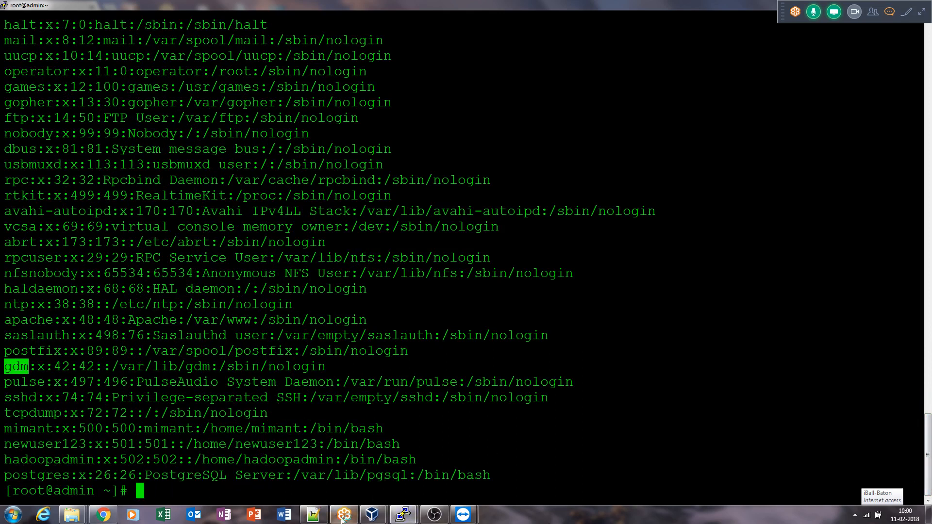
- Return to the Ambari page in Chrome and launch the cluster install wizard
mouse_move(376, 518)
mouse_move(464, 514)
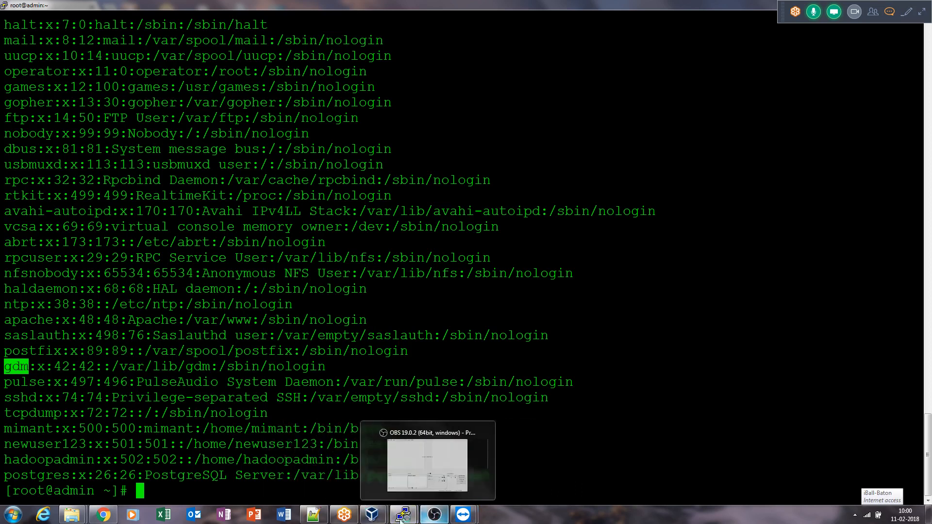
left_click(109, 517)
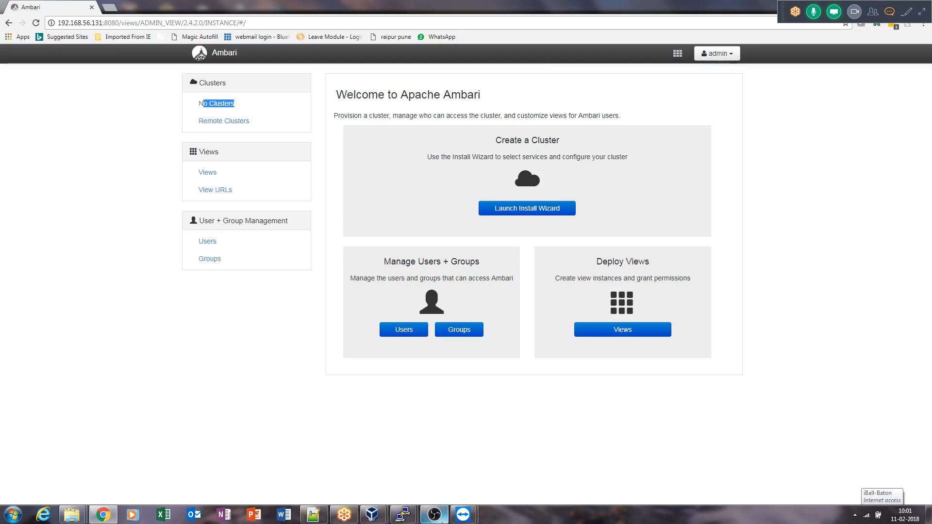
left_click(439, 519)
left_click(439, 518)
left_click(524, 212)
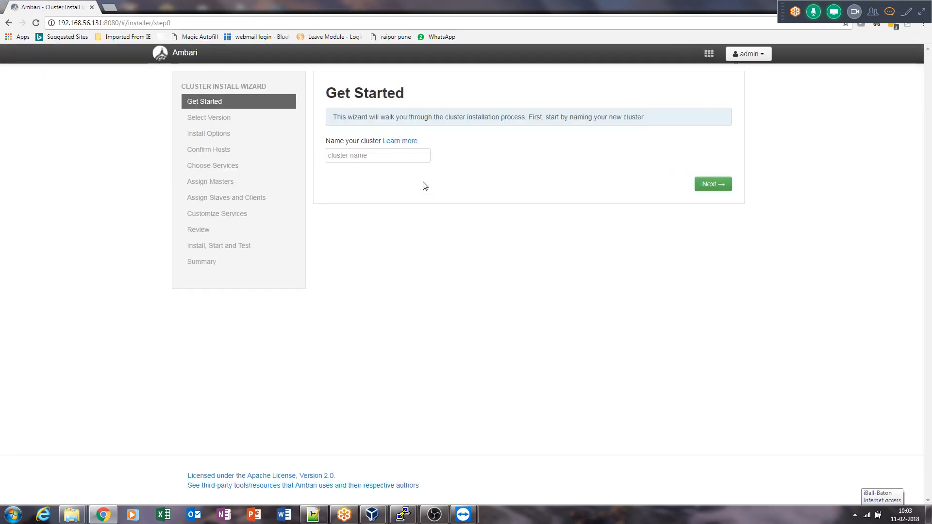
- Name the new cluster newcluster, dismissing the TeamViewer notice, and proceed to the version selection
left_click(362, 156)
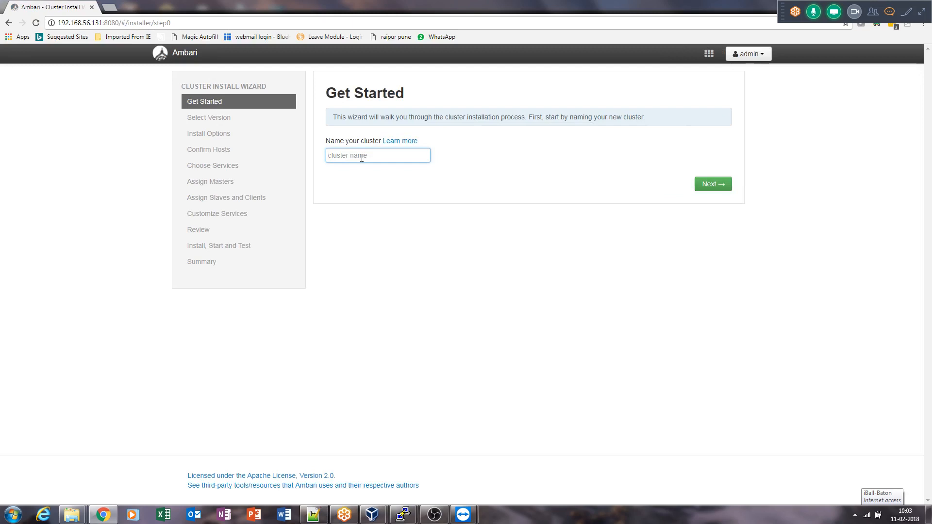
type("newclsu")
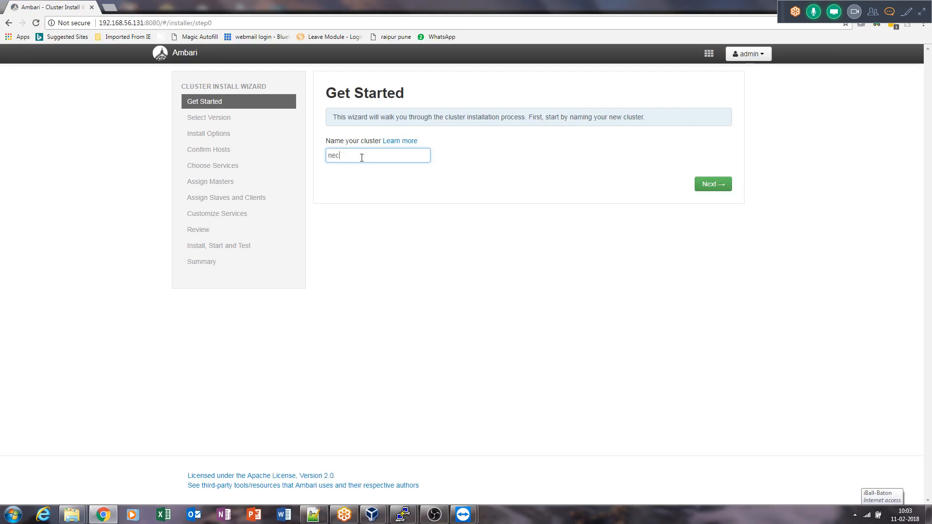
key("BackSpace")
key("BackSpace")
type("uster")
left_click_drag(361, 156, 305, 158)
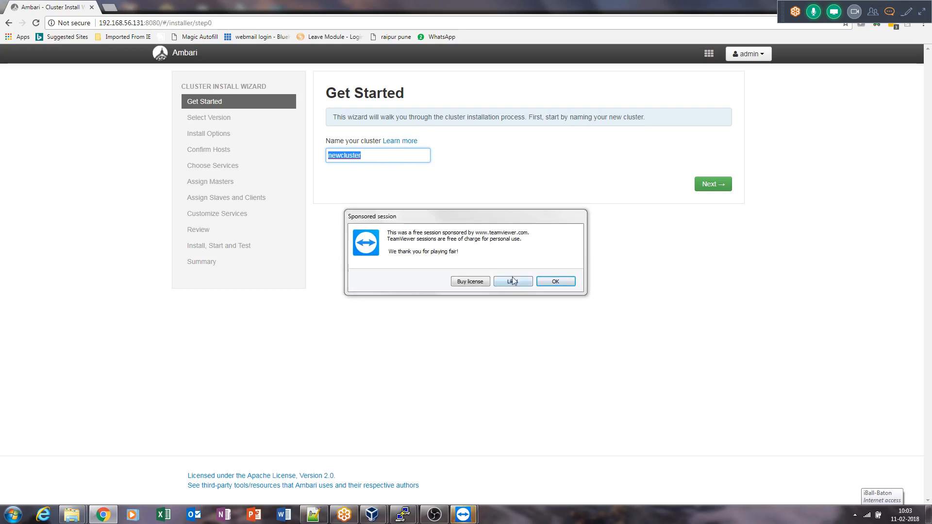
left_click(556, 282)
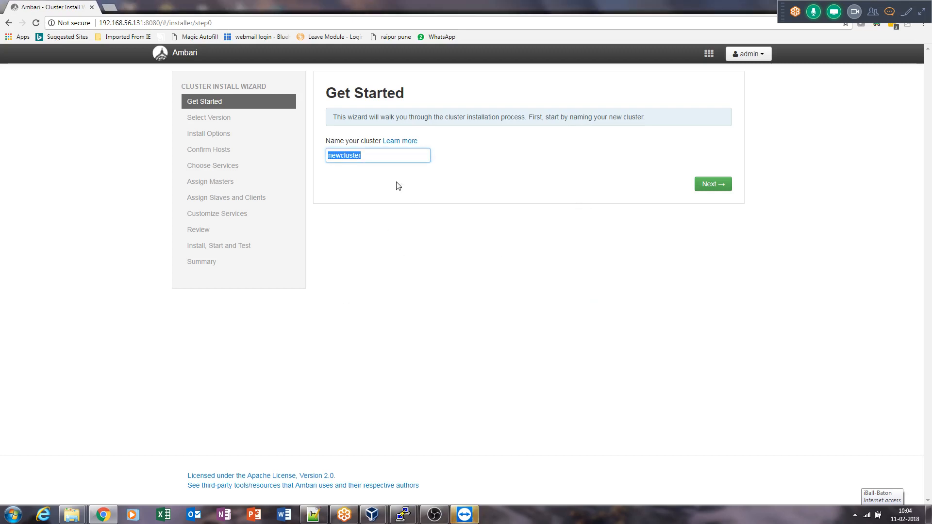
left_click(369, 156)
left_click_drag(373, 155, 323, 155)
left_click(709, 184)
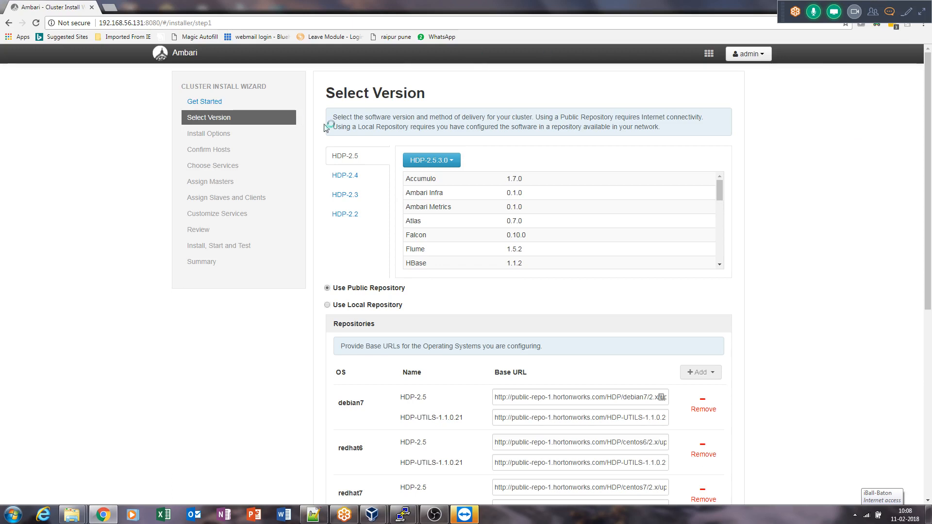
- Select HDP-2.5 (Default Version Definition) as the stack version and review its list of service versions
left_click(446, 164)
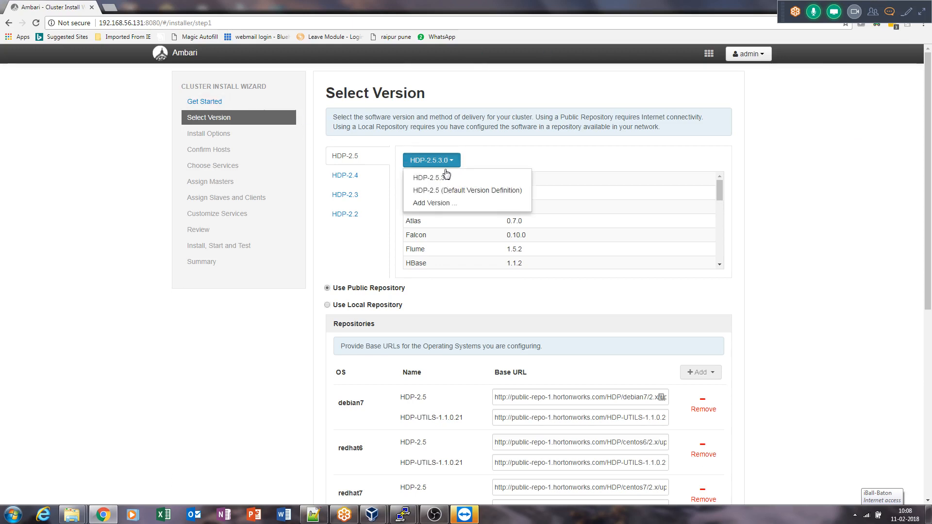
left_click(477, 191)
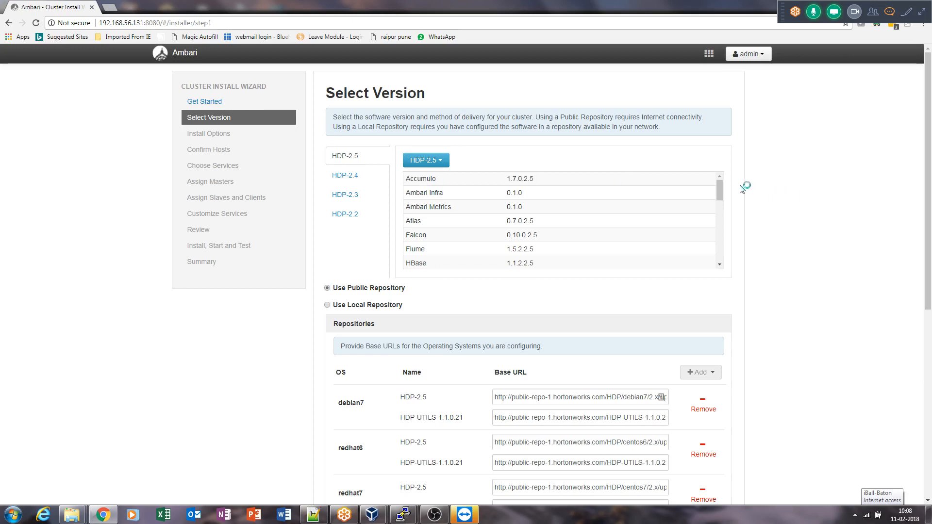
mouse_move(720, 185)
left_mouse_down()
mouse_move(726, 247)
mouse_move(724, 184)
left_mouse_up()
left_click_drag(721, 193, 721, 198)
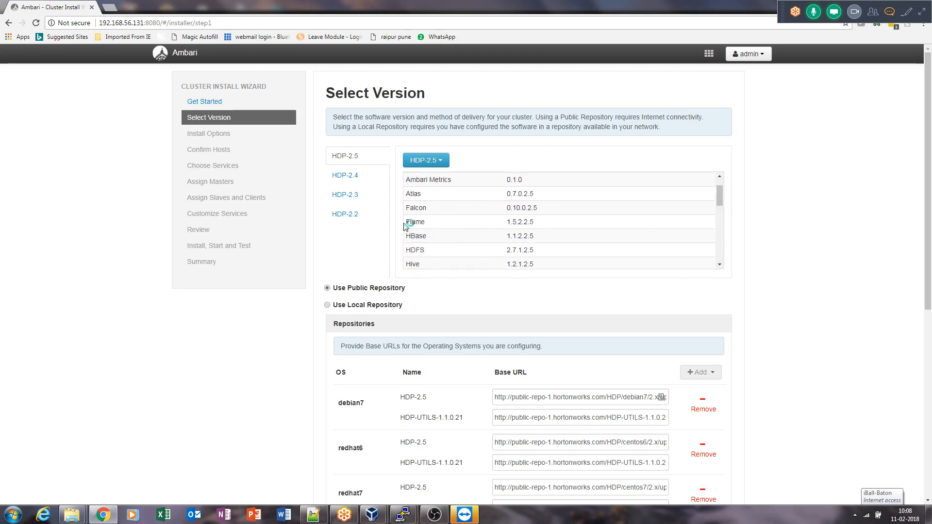
left_click_drag(406, 222, 427, 263)
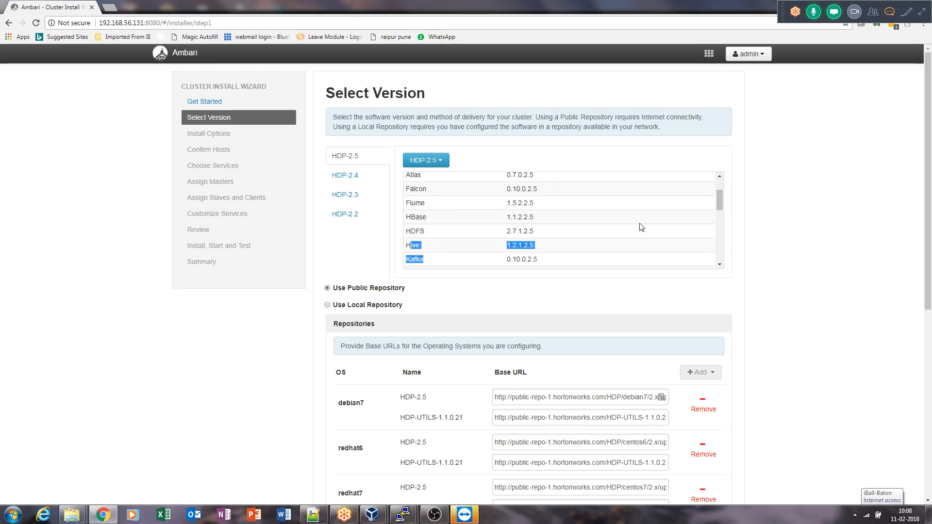
left_click_drag(719, 200, 547, 231)
left_click_drag(410, 210, 441, 224)
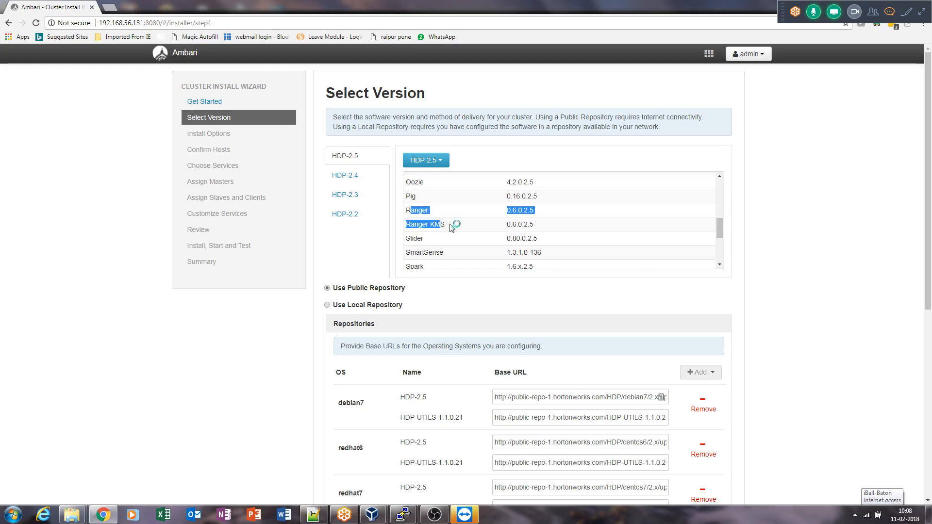
left_click_drag(719, 229, 712, 185)
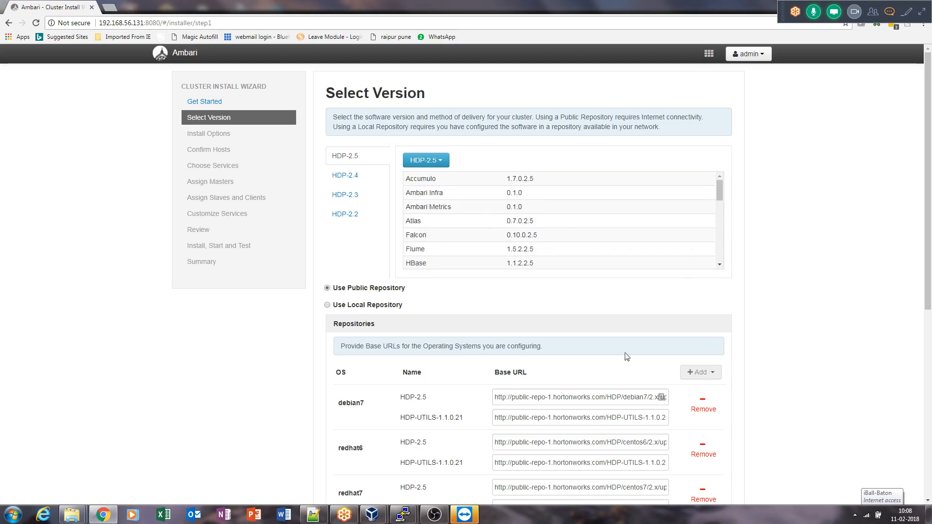
left_click(433, 516)
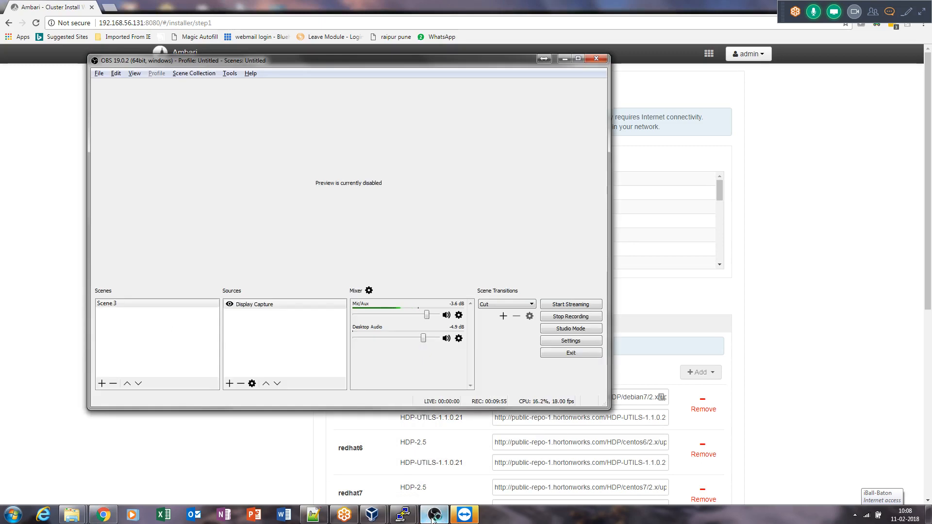
left_click(432, 519)
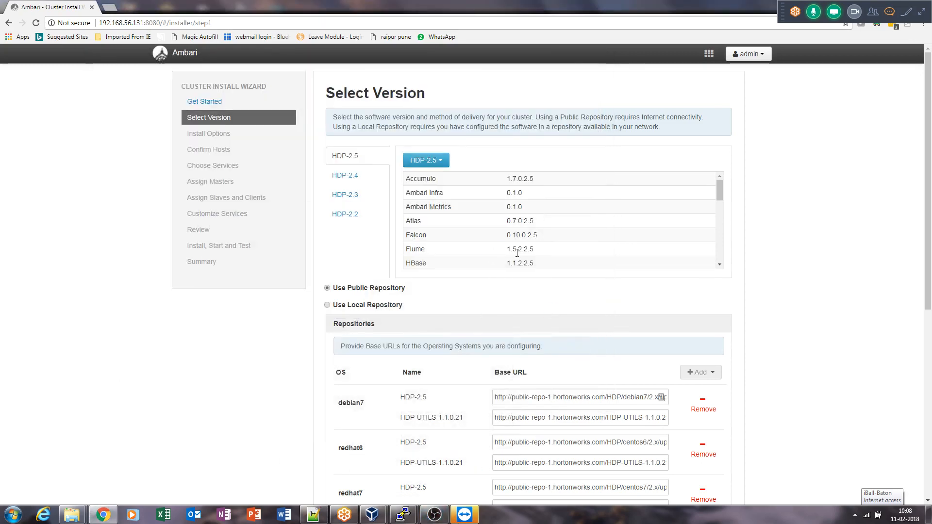
- Set the software delivery method to a local repository and look through the operating systems offered
scroll(928, 207, "down", 1)
scroll(927, 206, "down", 1)
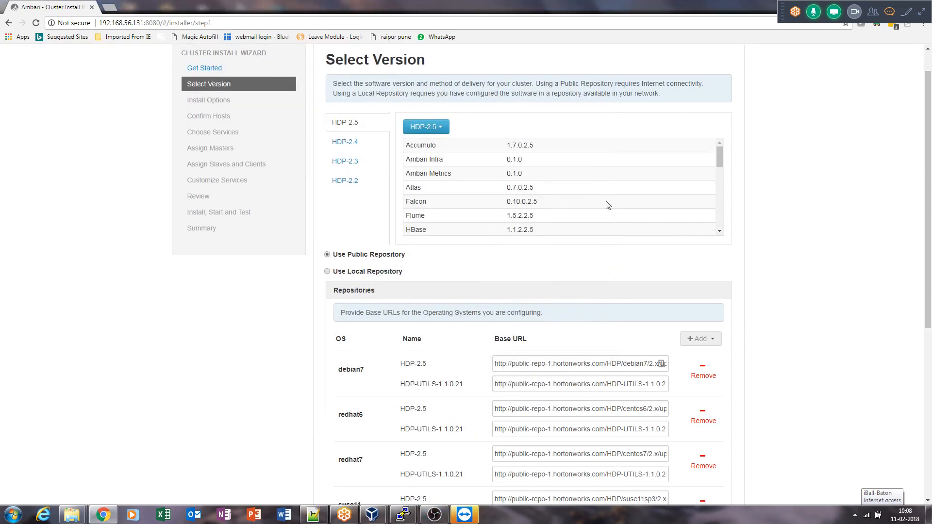
scroll(931, 200, "down", 2)
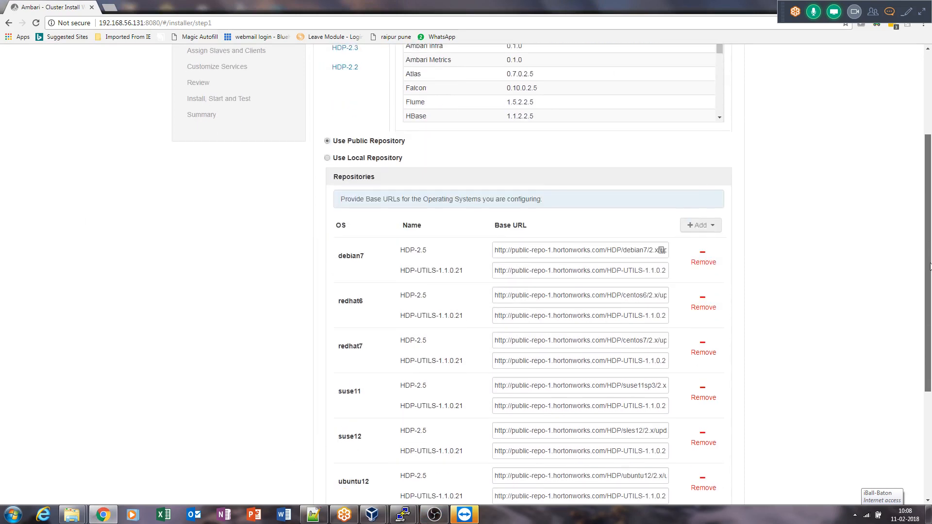
left_click(335, 158)
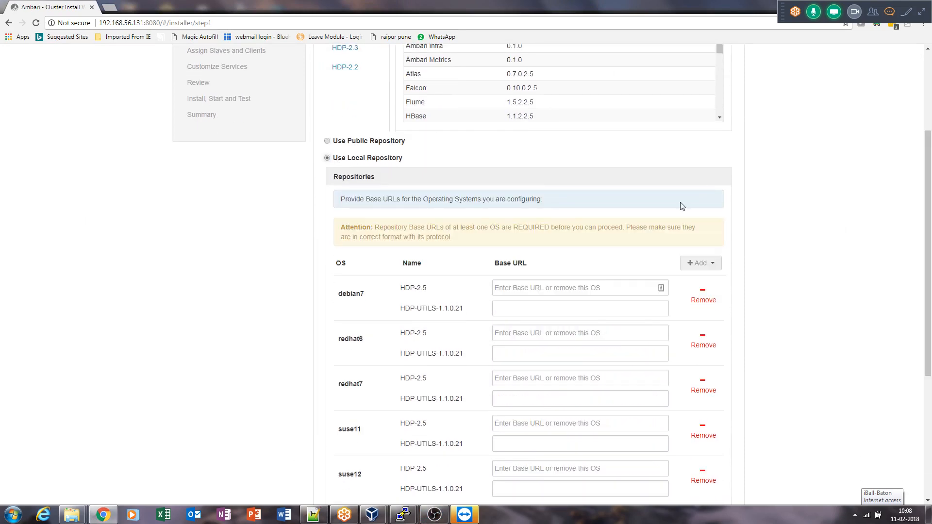
left_click_drag(928, 200, 928, 274)
left_click_drag(329, 208, 375, 207)
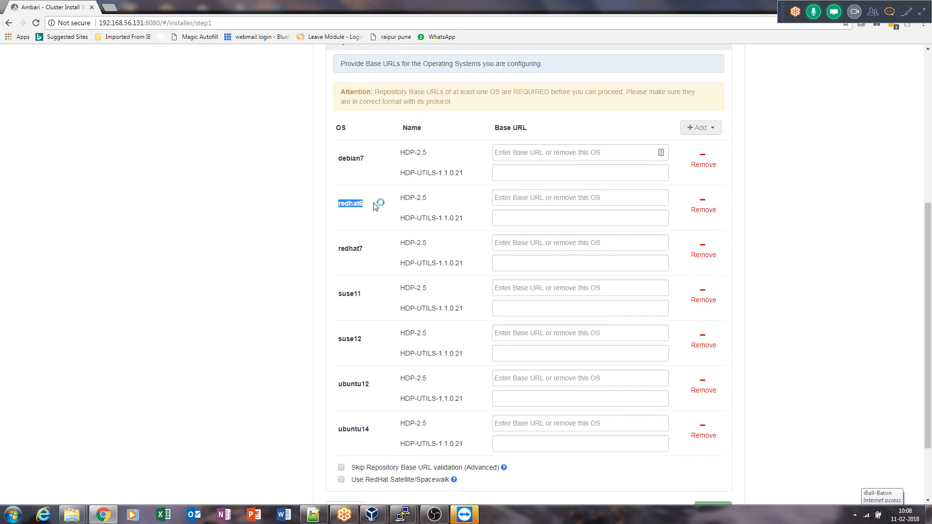
- Remove debian7, redhat7, suse11, suse12, ubuntu12 and ubuntu14 from the repositories, keeping only redhat6
left_click(704, 156)
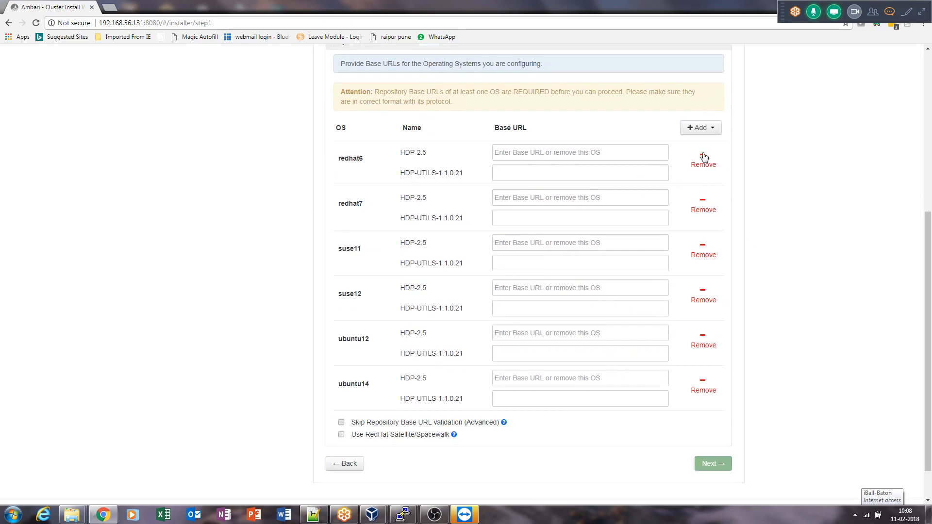
left_click(707, 205)
double_click(703, 342)
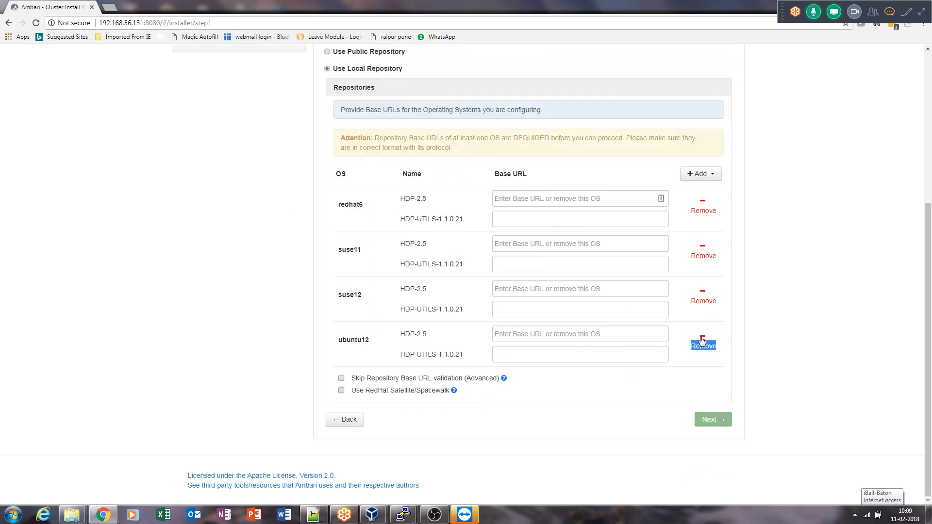
left_click(703, 341)
left_click(704, 343)
left_click(703, 342)
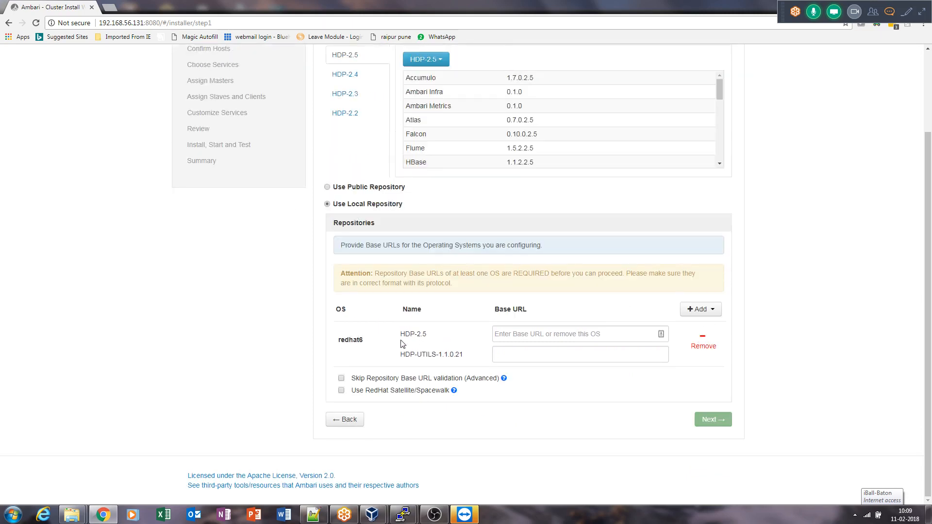
- Set the delivery method to the public repository and copy the full HDP-2.5 base URL for redhat6
left_click_drag(339, 344, 468, 338)
left_click(328, 187)
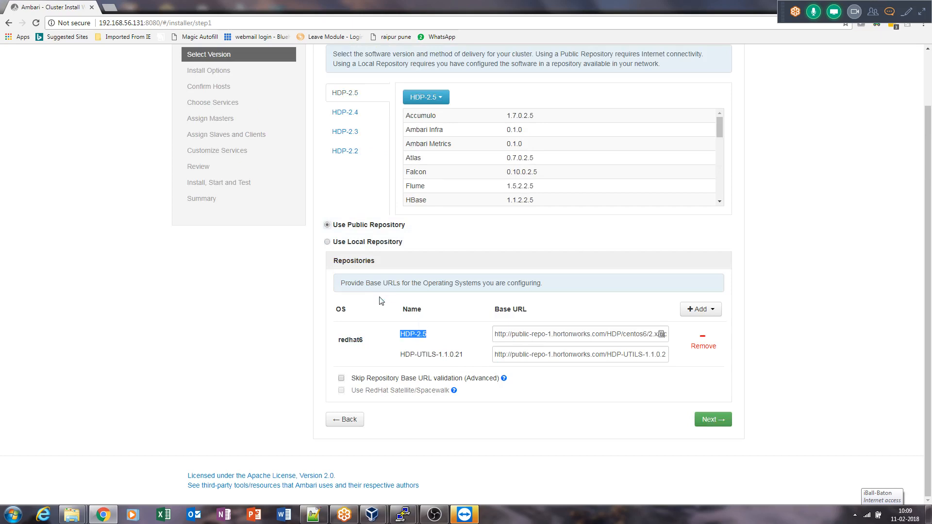
left_click_drag(495, 334, 608, 336)
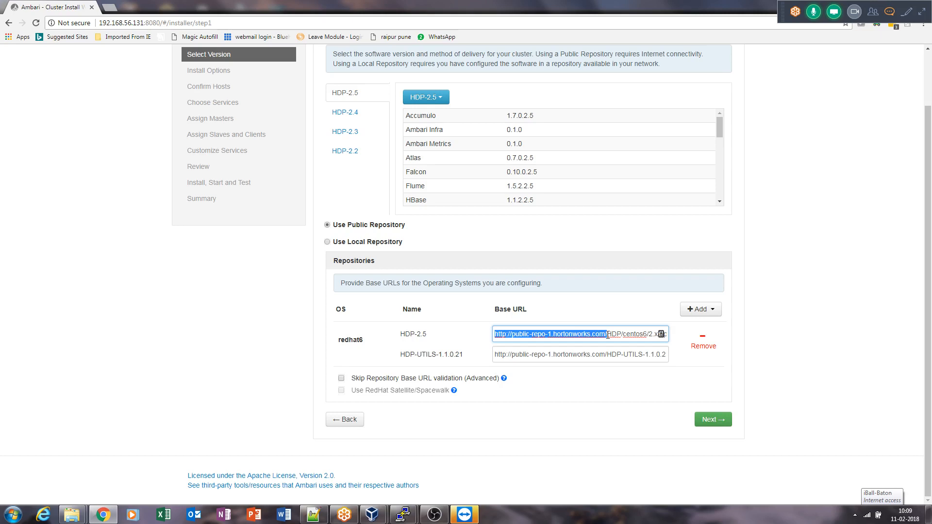
left_click_drag(608, 336, 692, 340)
key("ctrl+c")
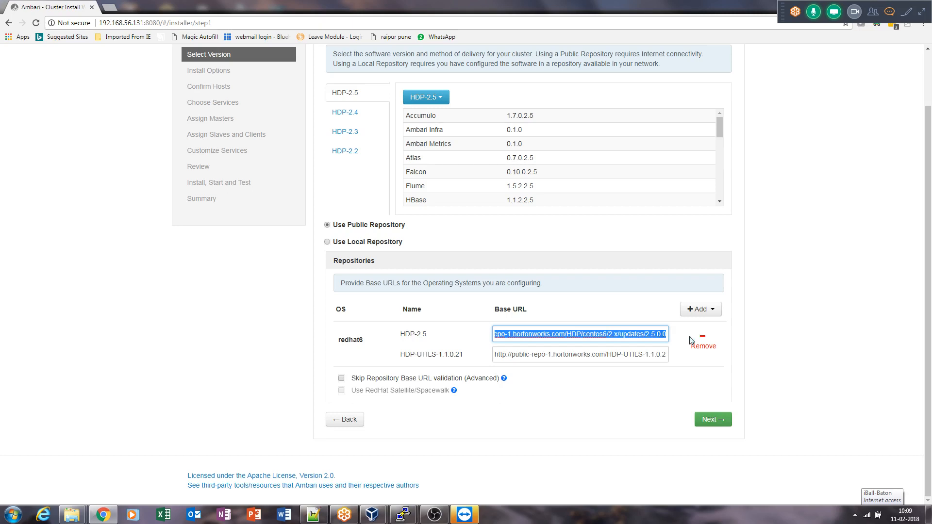
- Open the copied public HDP-2.5 base URL in a new browser tab and examine the page it returns
left_click(103, 515)
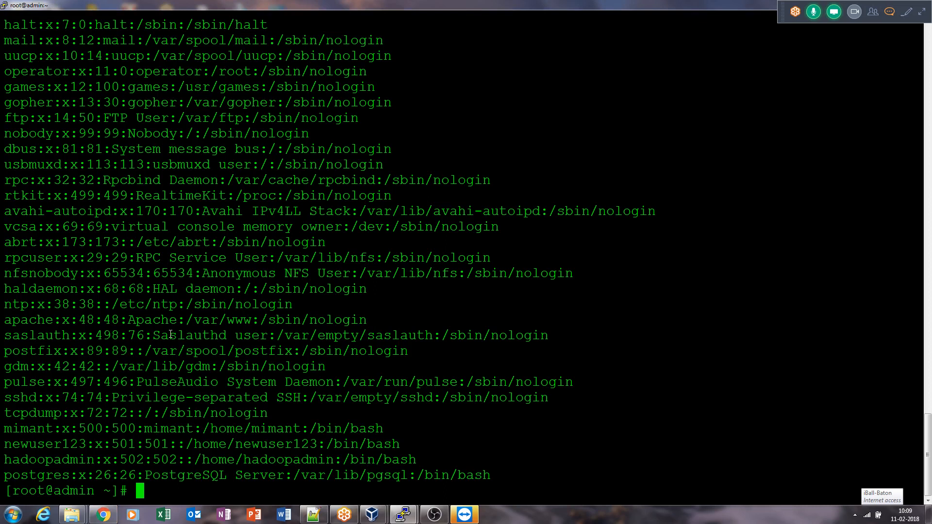
left_click(103, 514)
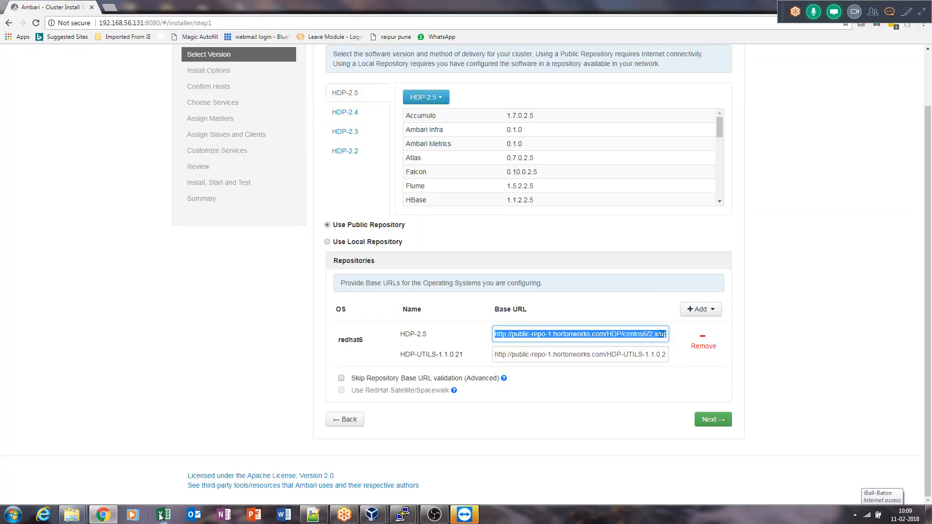
key("ctrl+t")
key("ctrl+v")
key("Return")
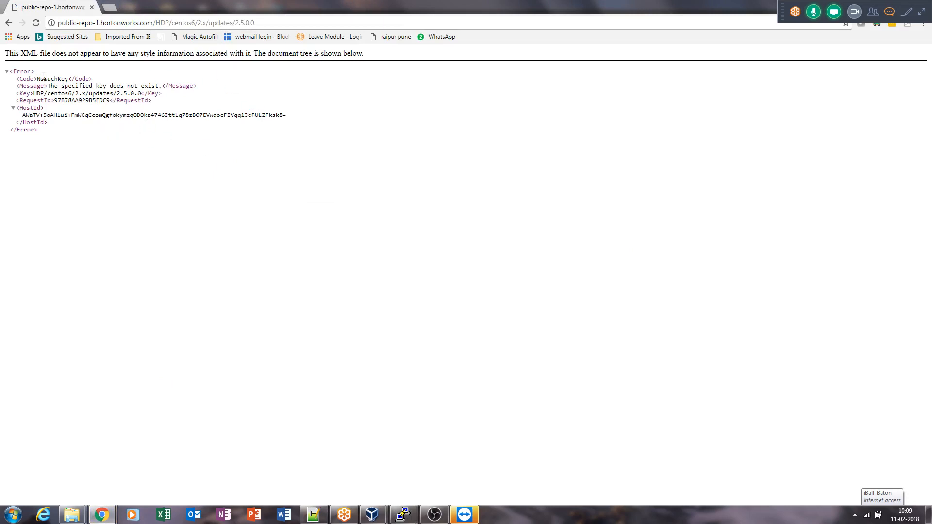
left_click_drag(40, 53, 86, 52)
- Try to open the local repository listing in a new tab at 192.168.56.131:8080/repo
left_click(109, 8)
type("192.168.56.131")
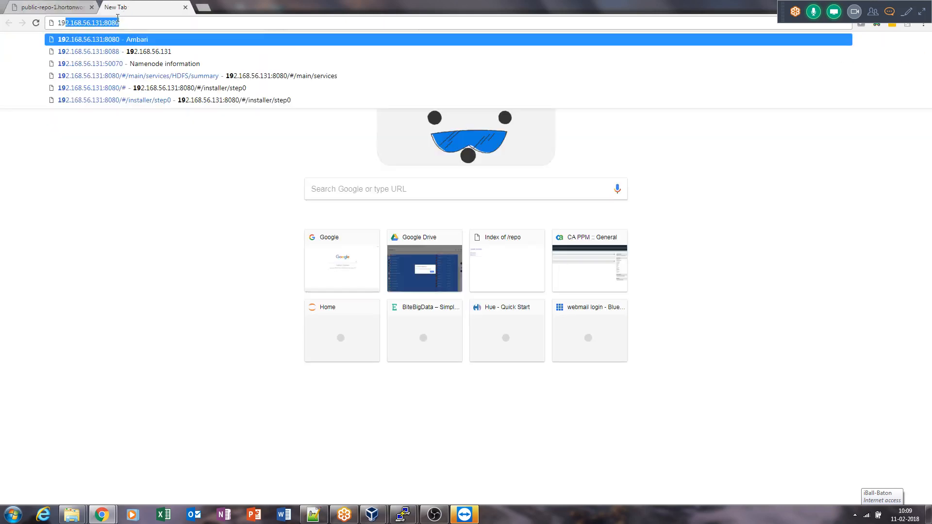
type(":8080/re")
key("Return")
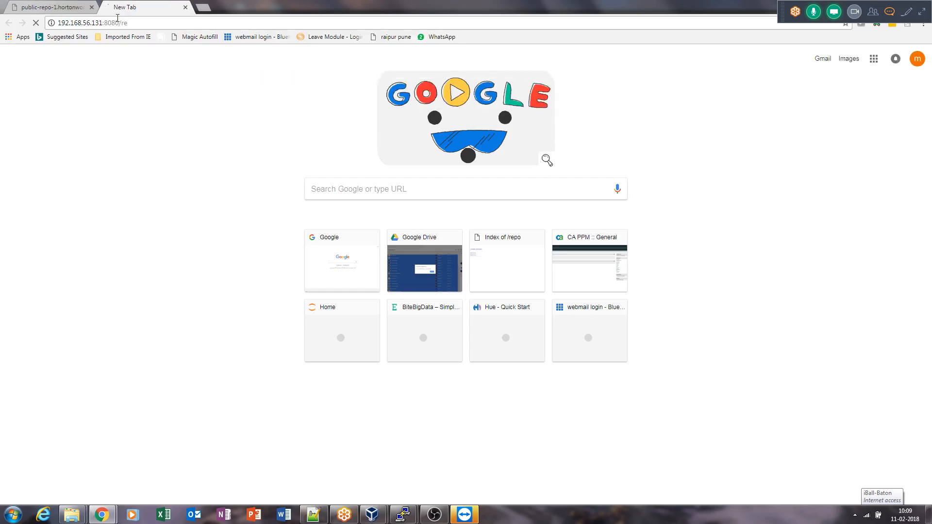
left_click(153, 20)
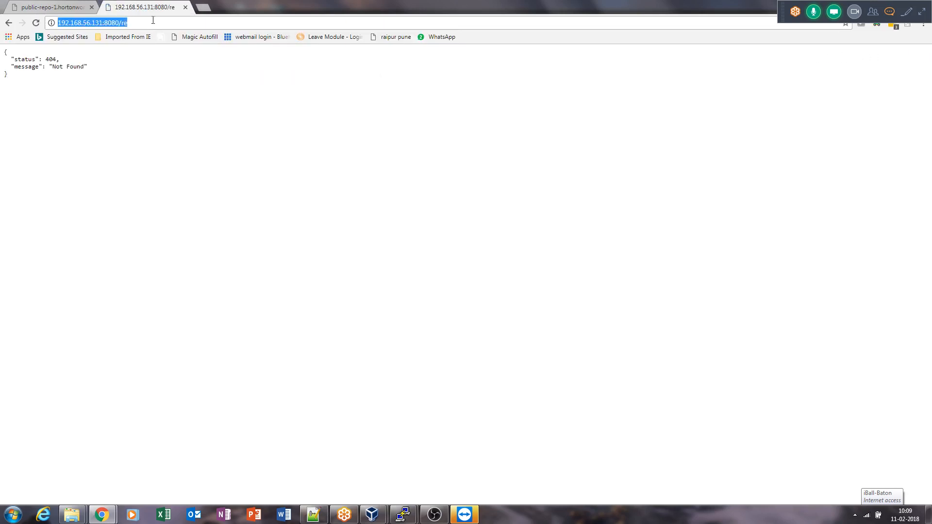
left_click(153, 20)
type("po")
key("Return")
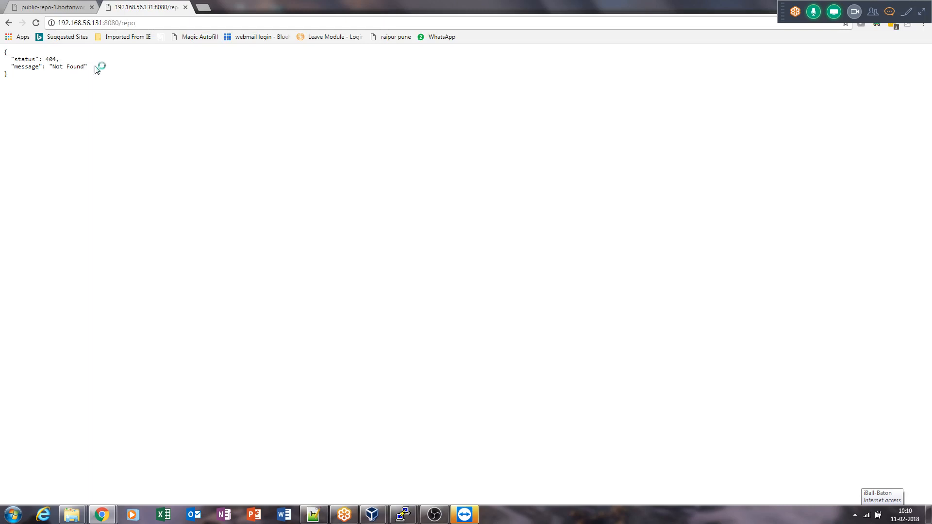
- Remove the port from the address and load the repository index at 192.168.56.131/repo
left_click(152, 26)
key("Home")
key("BackSpace")
key("BackSpace")
key("BackSpace")
key("BackSpace")
key("BackSpace")
key("Return")
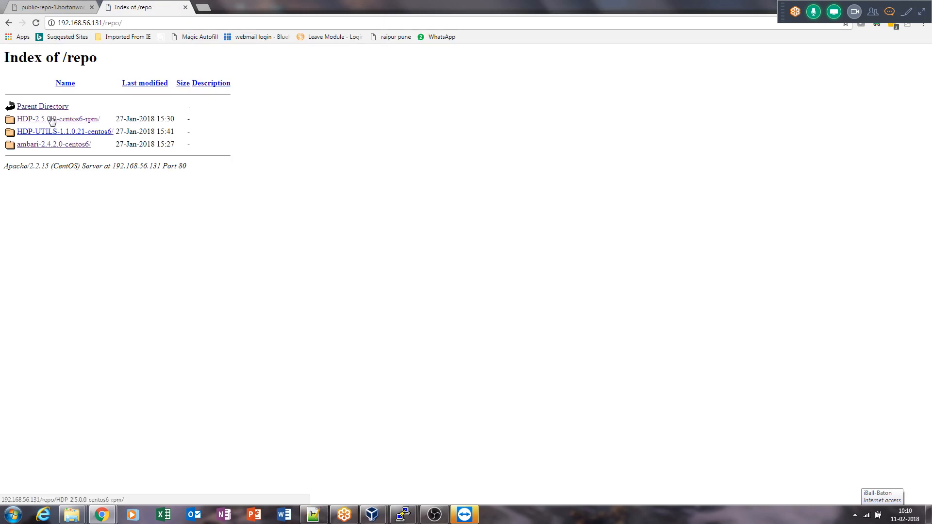
- Compare the public repository page with the folders in the local /repo index, and return to the cluster install wizard
left_click(73, 10)
left_click_drag(129, 146, 21, 72)
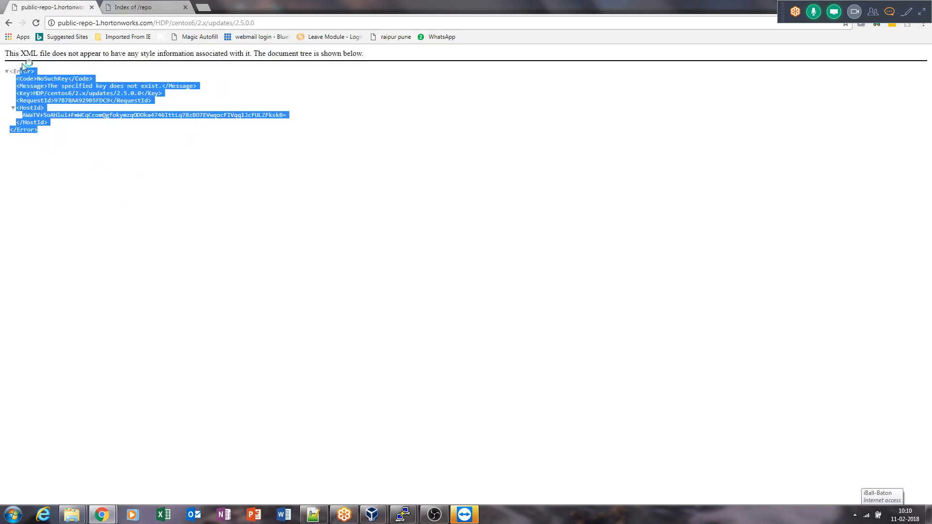
left_click(141, 11)
key("alt+Tab")
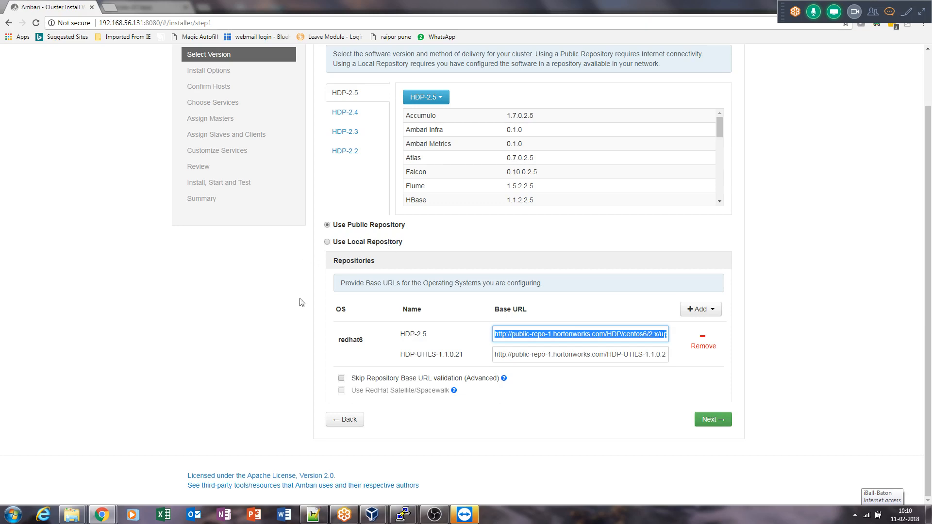
left_click(102, 515)
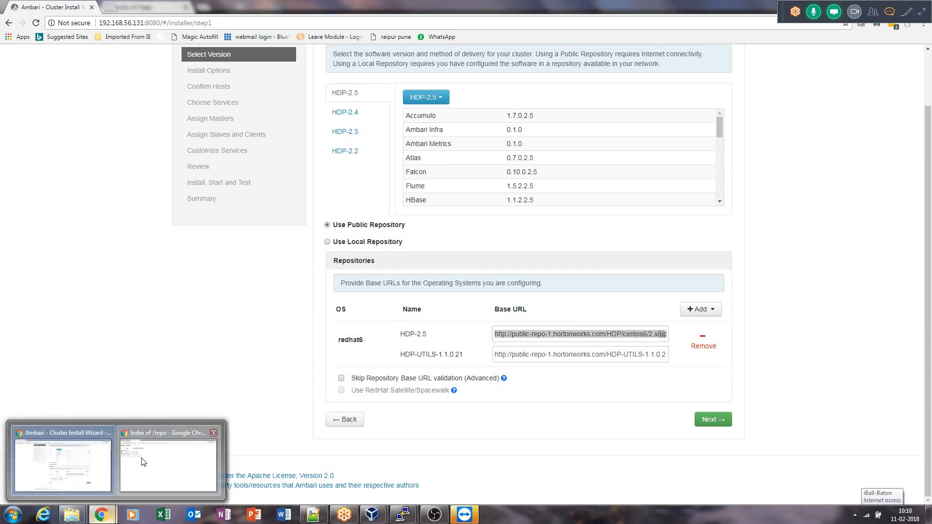
left_click(165, 466)
left_click_drag(221, 188, 1, 135)
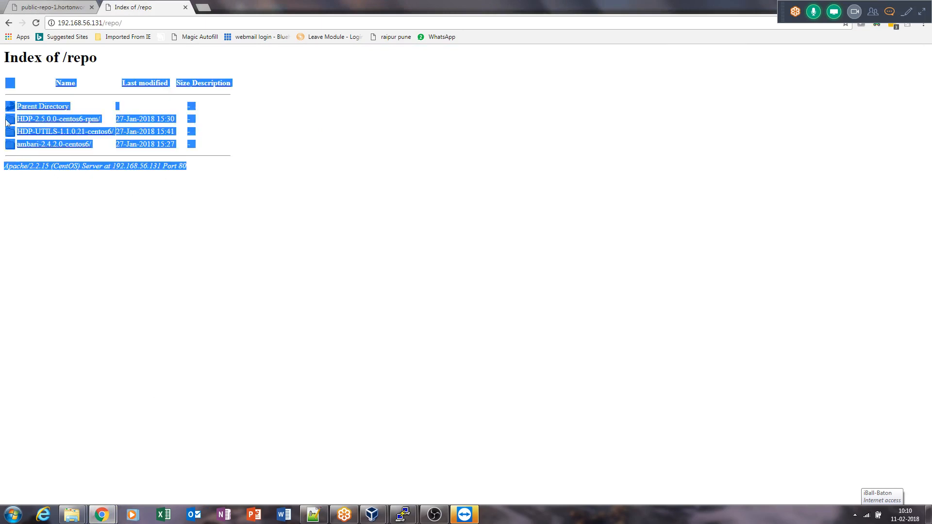
left_click(98, 260)
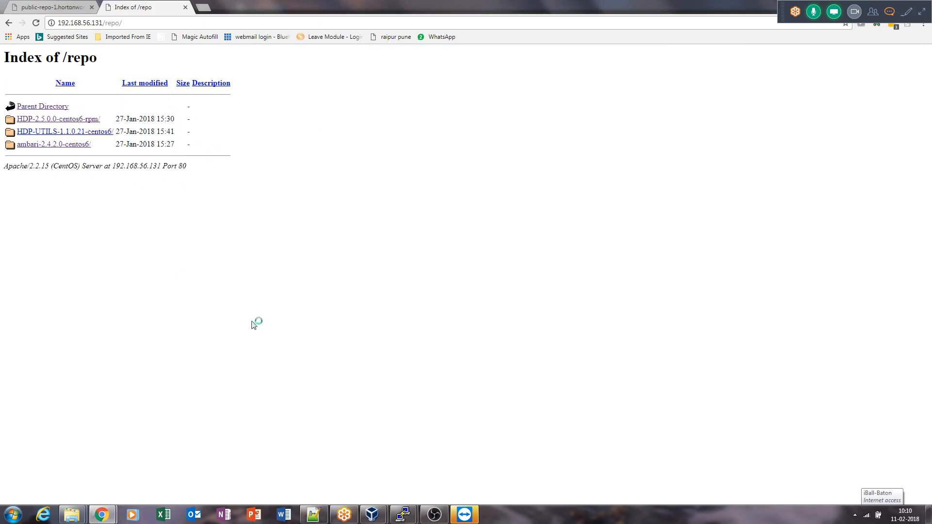
key("alt+Tab")
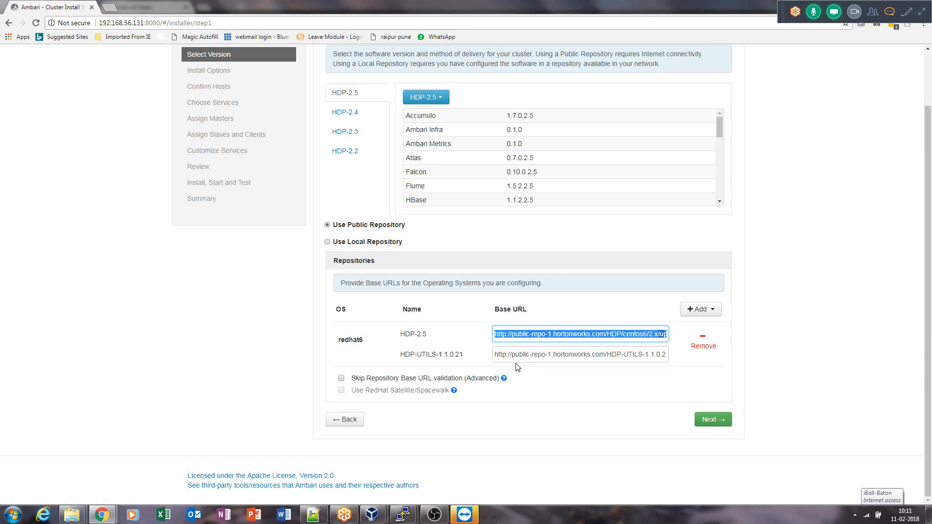
- Set the delivery method to the local repository and print /etc/yum.repos.d/hdp.repo in the root terminal
left_click(327, 243)
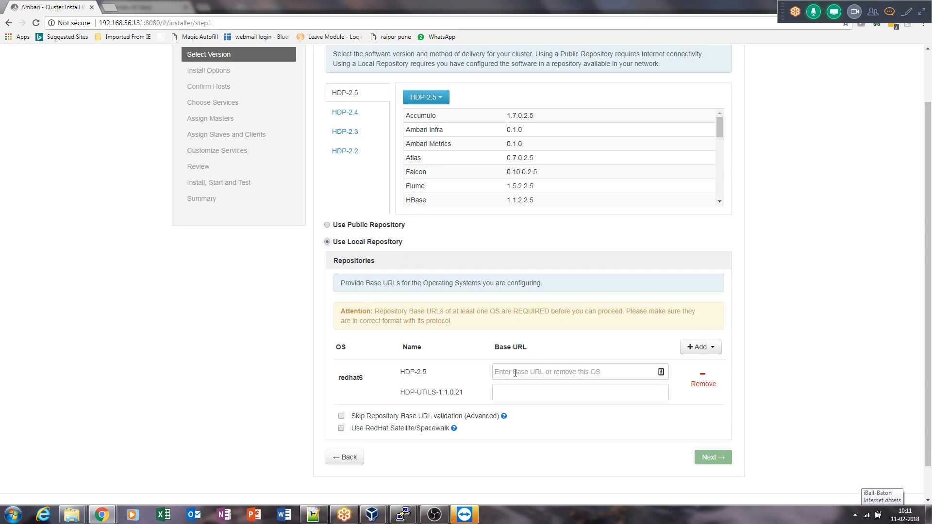
key("ctrl+Tab")
key("alt+Tab")
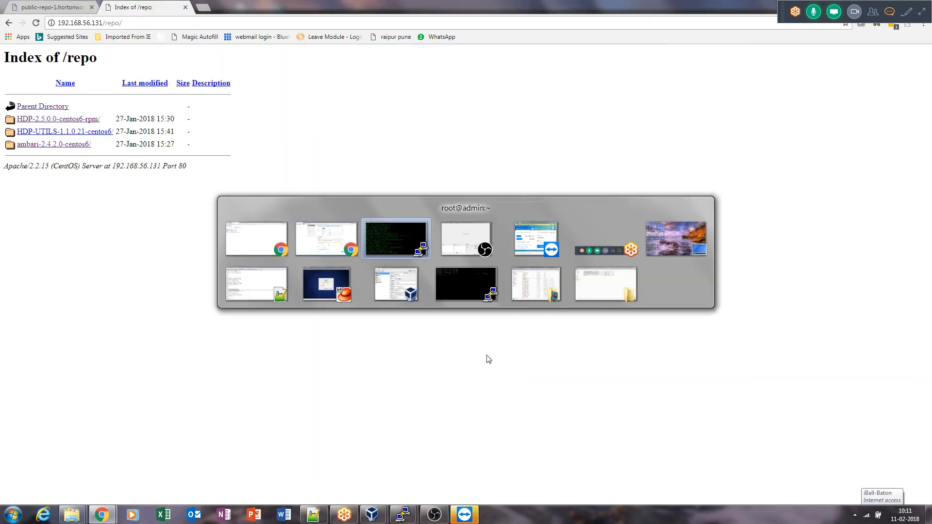
type("clear")
key("Return")
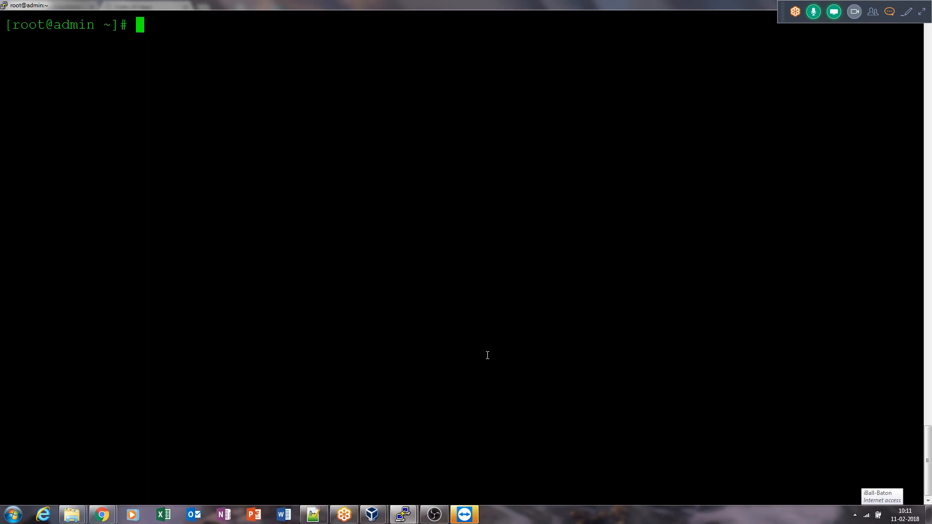
type("cat /etc/yum.re")
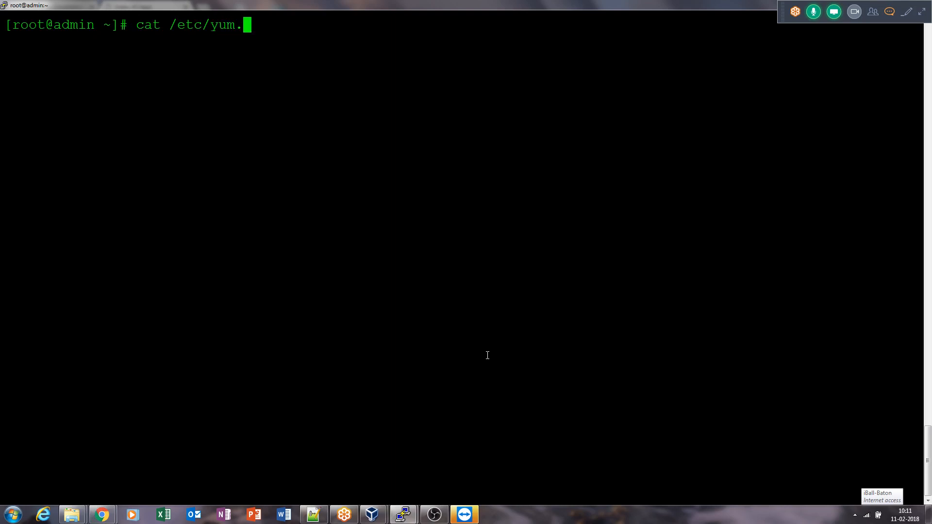
key("Tab")
type("h")
key("Tab")
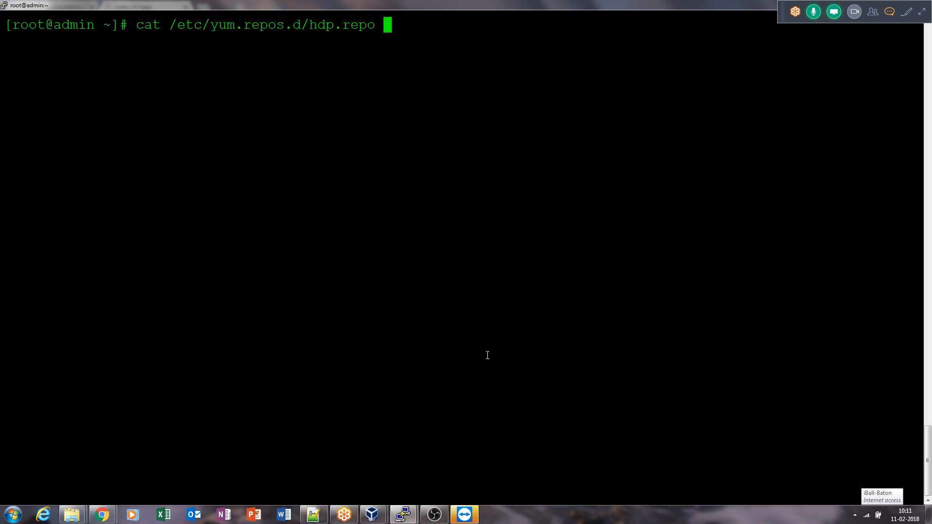
key("Return")
left_click_drag(607, 87, 73, 86)
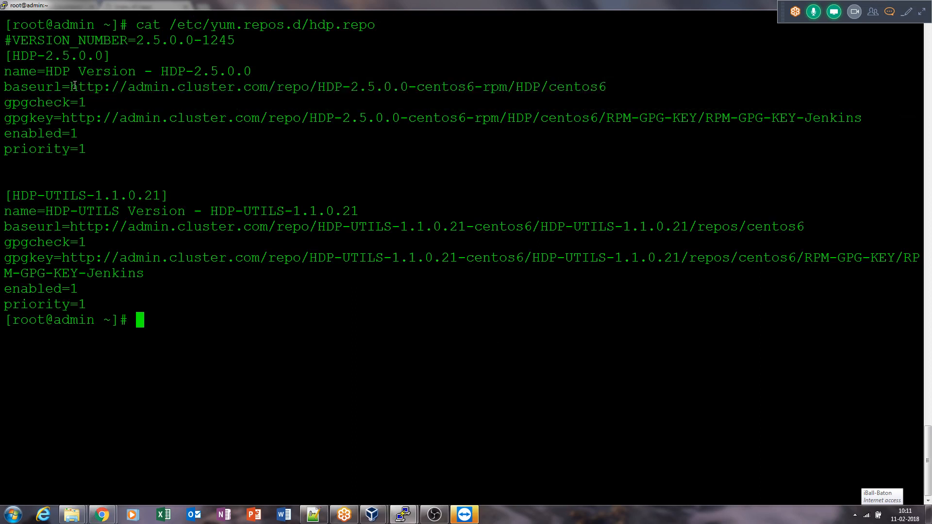
key("alt+Tab")
key("alt+Tab")
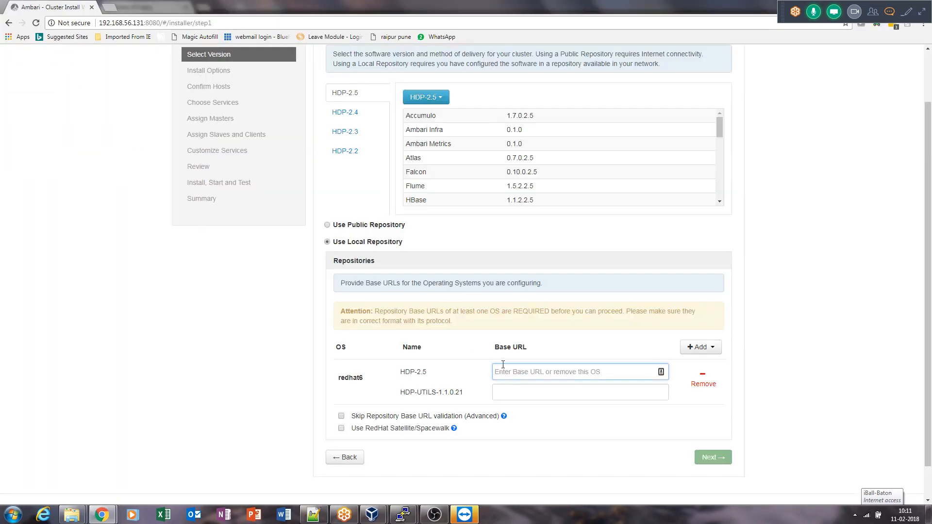
type("http://admin.cluster.com/repo/HDP-2.5.0.0-centos6-rpm/HDP/centos6")
left_click(514, 394)
key("alt+Tab")
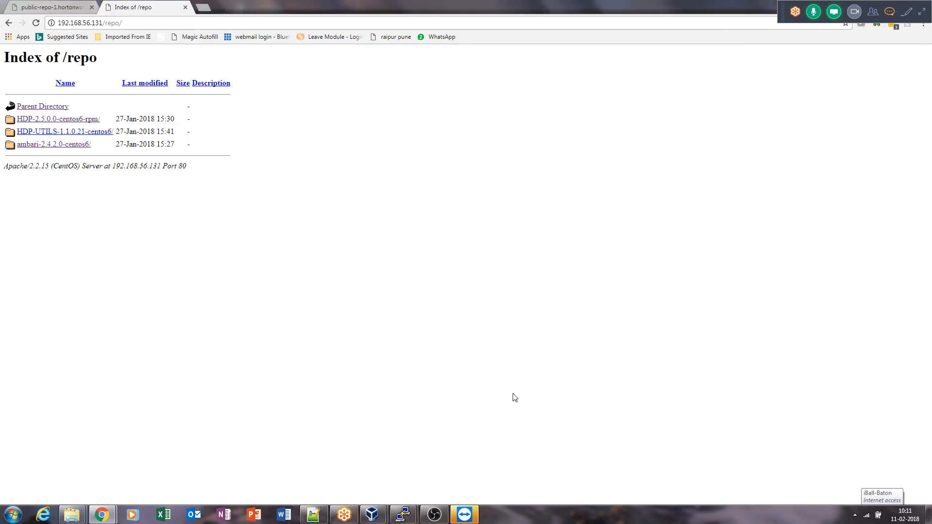
key("alt+Tab")
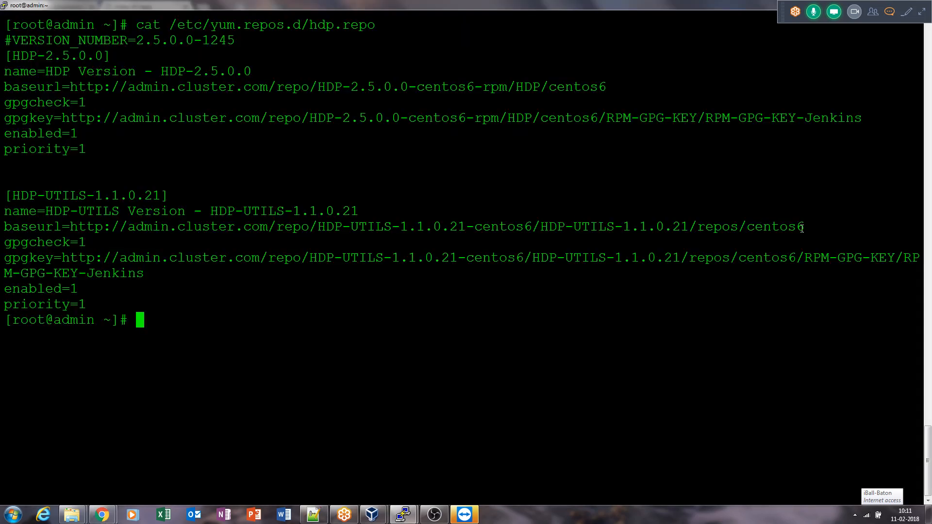
left_click_drag(800, 227, 72, 228)
key("alt+Tab")
key("Tab")
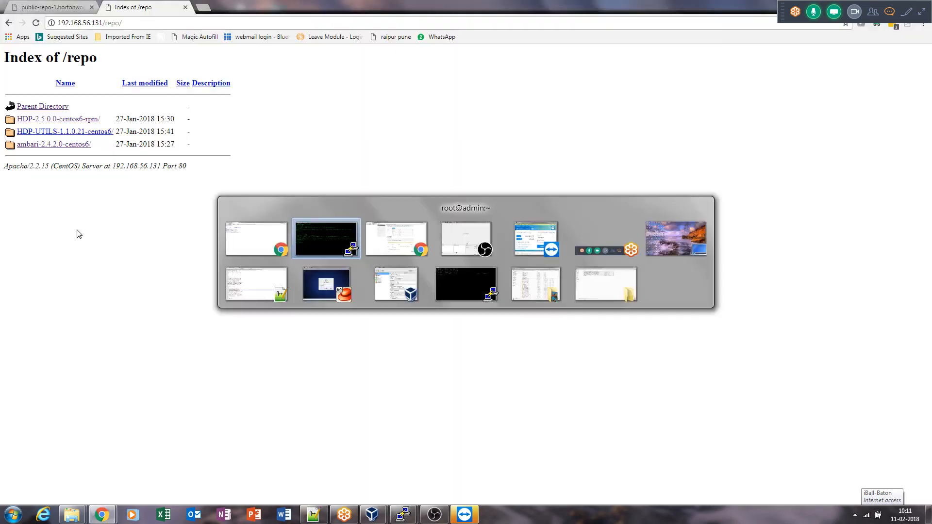
key("ctrl+v")
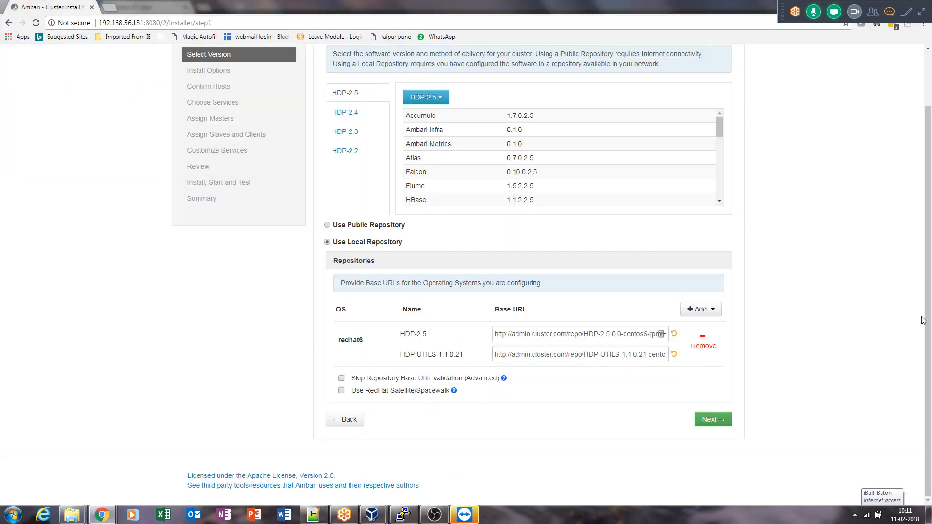
- Review the version and repository settings and proceed to the Install Options page
scroll(928, 309, "up", 2)
scroll(928, 309, "up", 2)
scroll(929, 308, "down", 2)
left_click(713, 422)
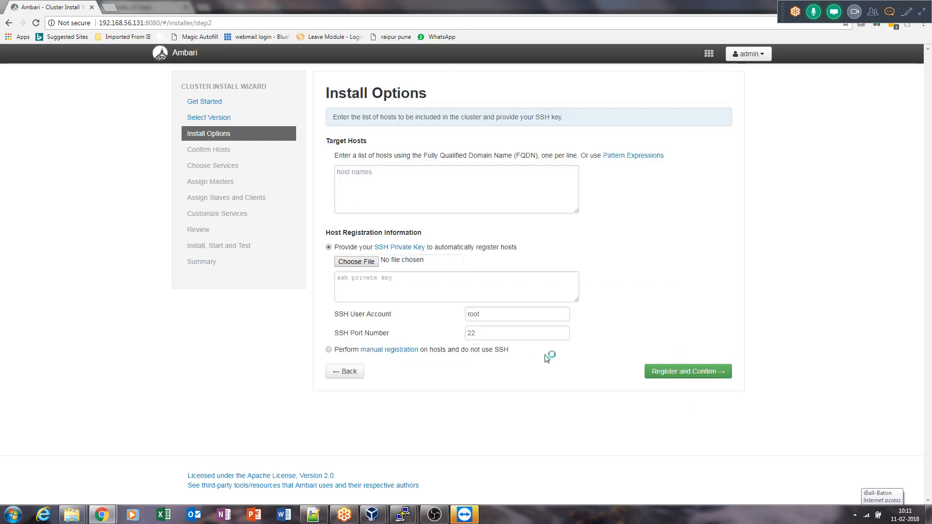
left_click(366, 184)
type("ma")
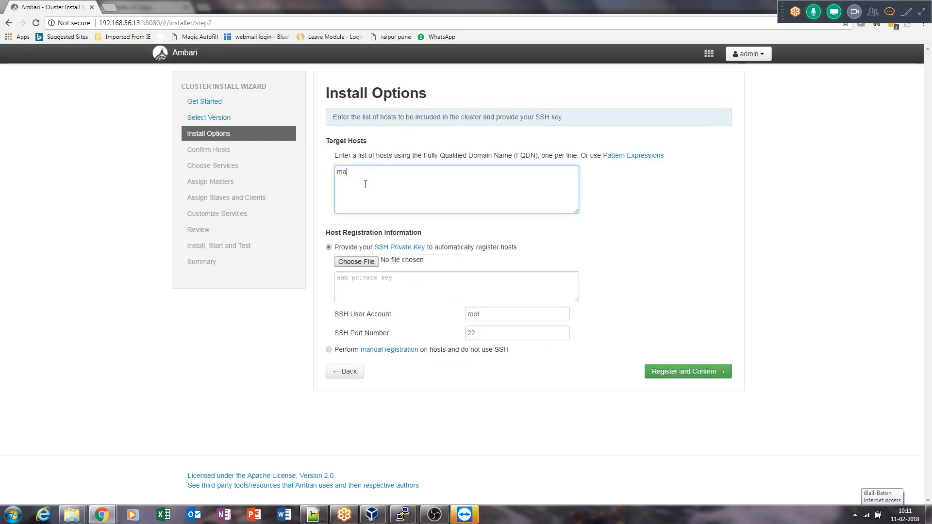
type("ster2")
type(" cls")
key("BackSpace")
type("uster.com")
mouse_move(637, 160)
left_click_drag(411, 172, 336, 175)
key("BackSpace")
- Enter the host range "master2.cluster.com thru master1000.cluster.com" as the target hosts
mouse_move(640, 156)
type("master2.cluster.com thru master1000.clus")
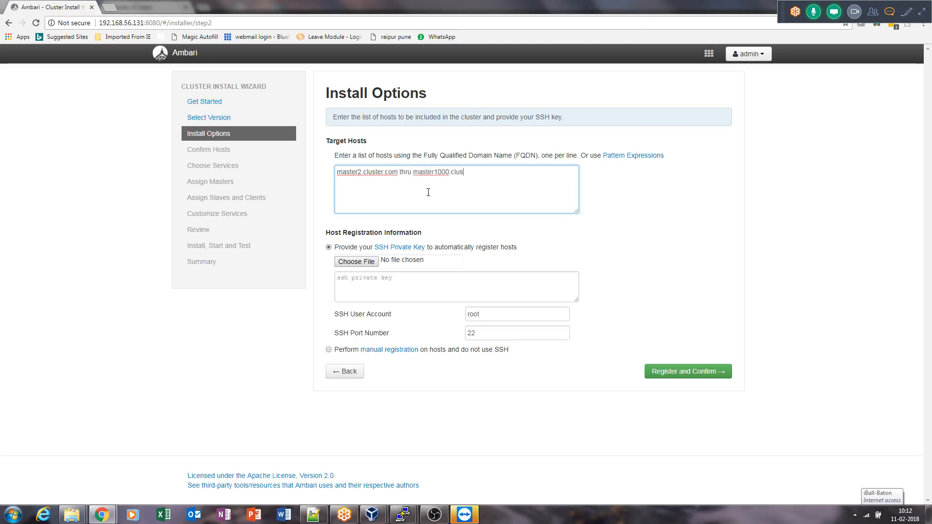
type("ter.com")
left_click_drag(495, 171, 329, 172)
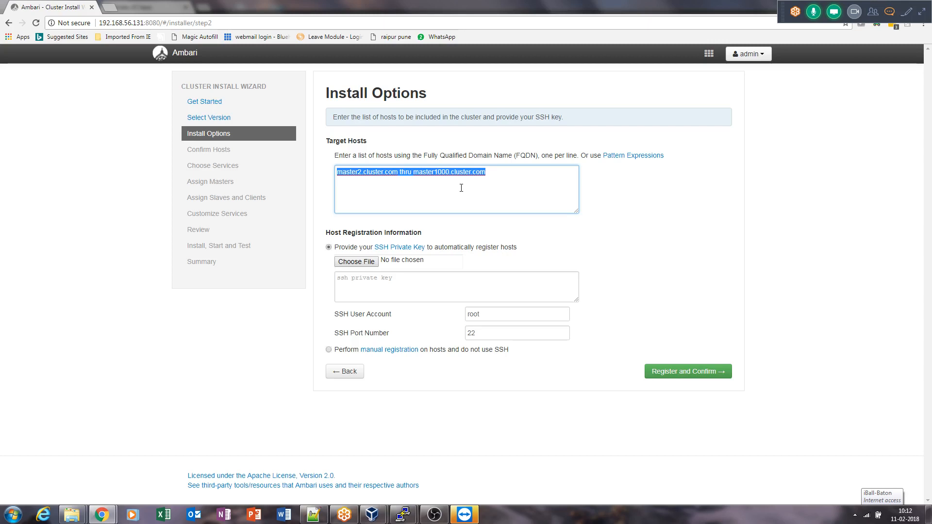
- Reduce the target hosts to a single entry and change it to admin.cluster.com
left_click_drag(461, 188, 400, 168)
key("BackSpace")
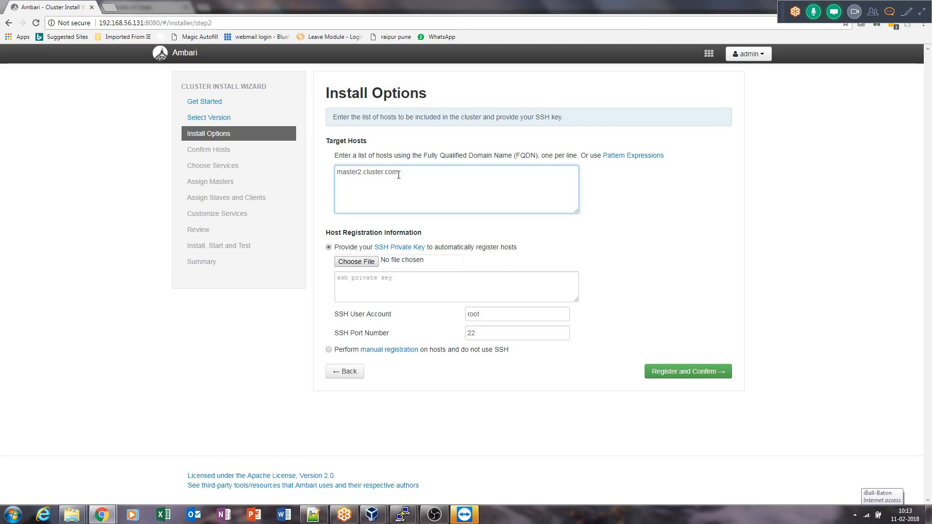
left_click_drag(400, 172, 336, 173)
left_click_drag(366, 171, 335, 172)
type("admin")
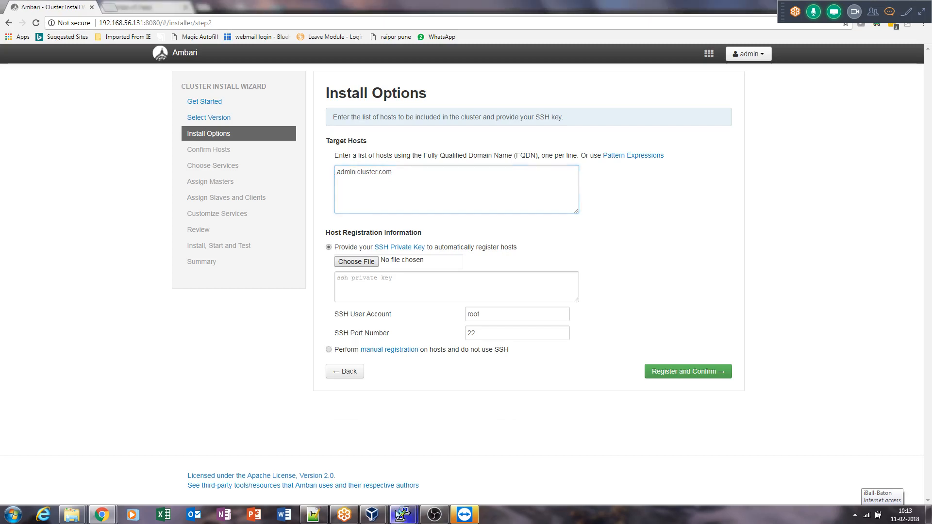
- Run hostname in the root terminal to check the server's fully qualified name, and return to the wizard
mouse_move(403, 515)
left_click(422, 468)
type("hostname")
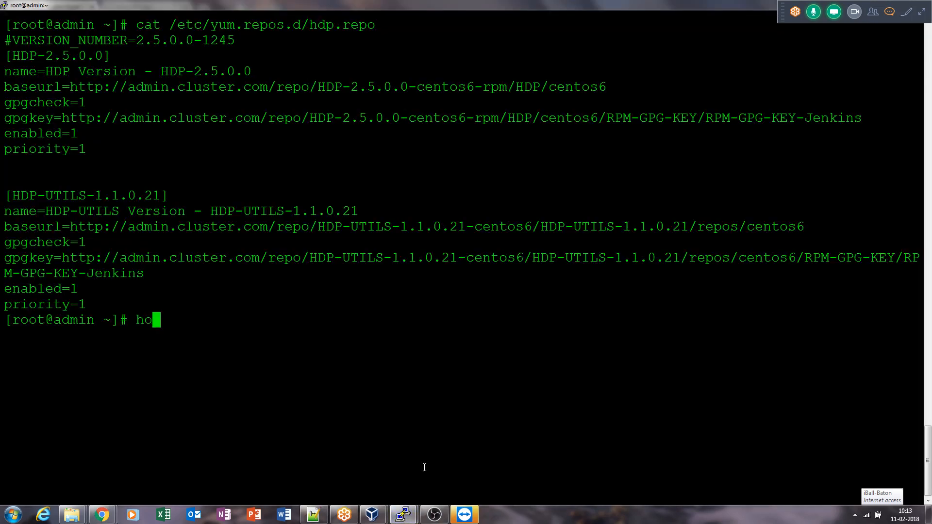
key("Return")
key("alt+Tab")
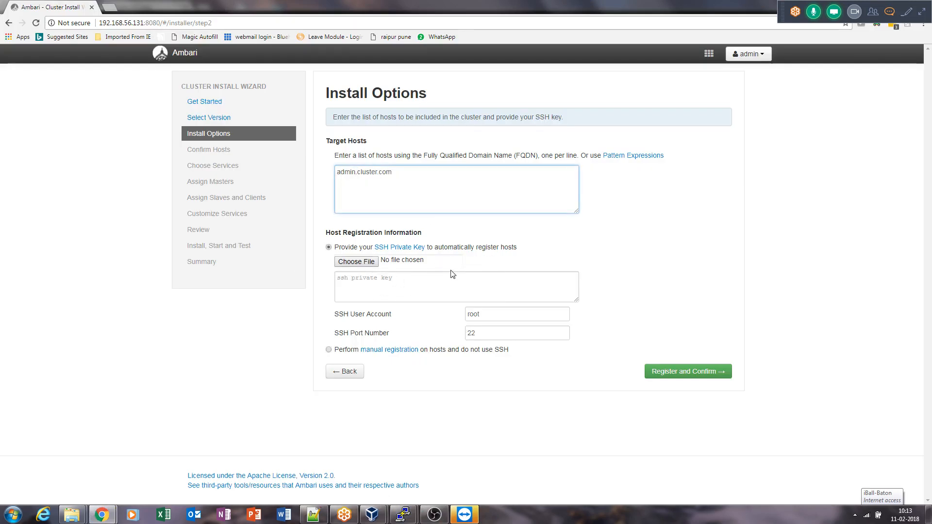
- In the root terminal, go to the .ssh directory, list its files and print the contents of id_rsa
left_click(445, 283)
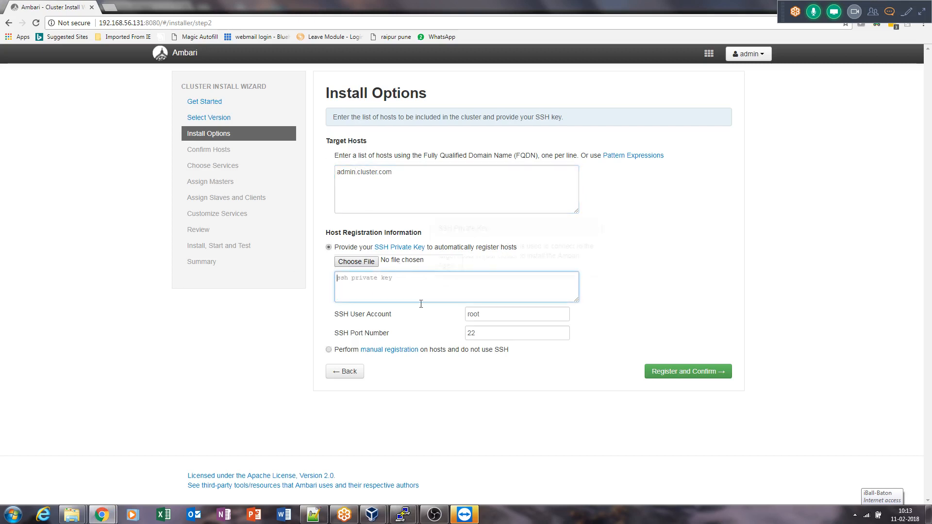
key("super+d")
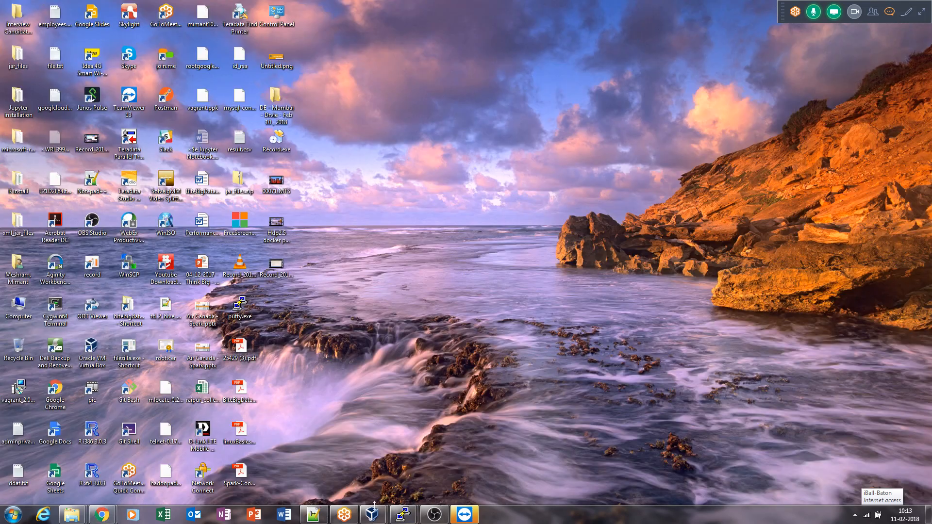
left_click(428, 519)
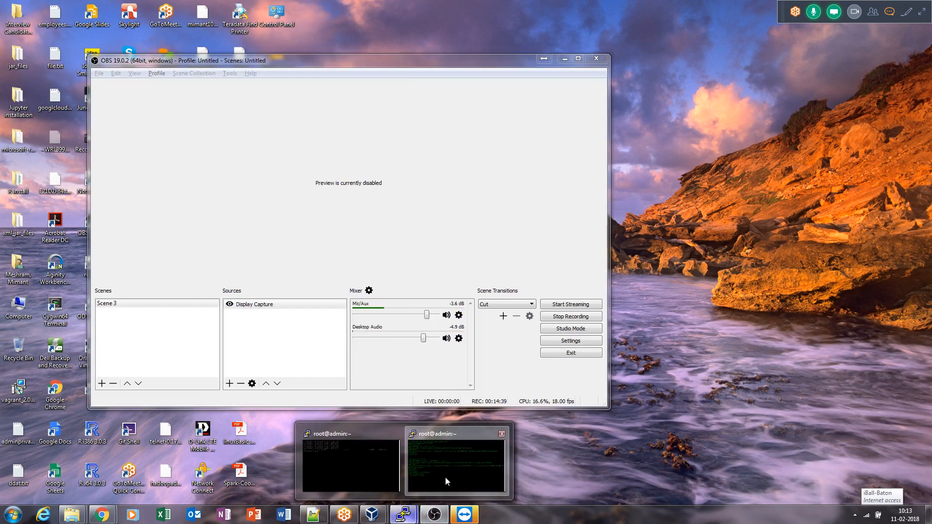
key("alt+Tab")
type("cd .ssh/")
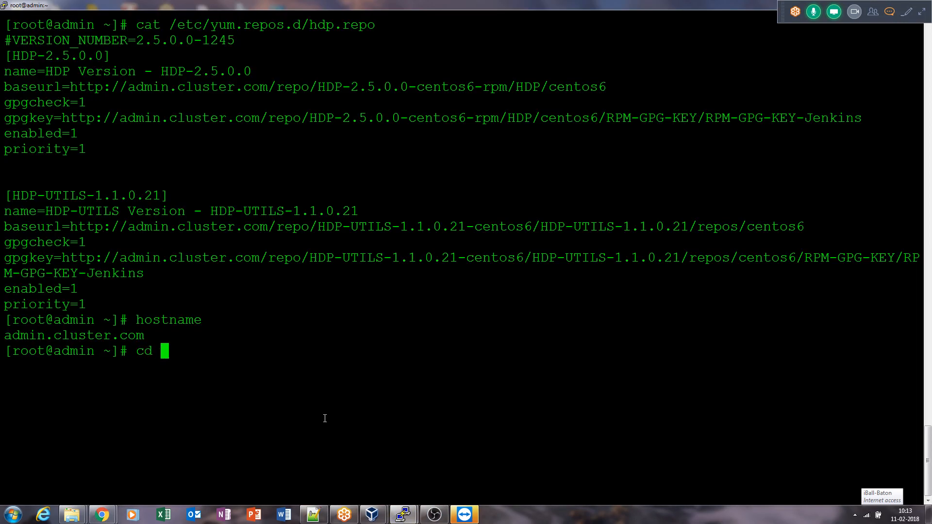
key("Return")
type("ll")
key("Return")
type("cat id_rsa")
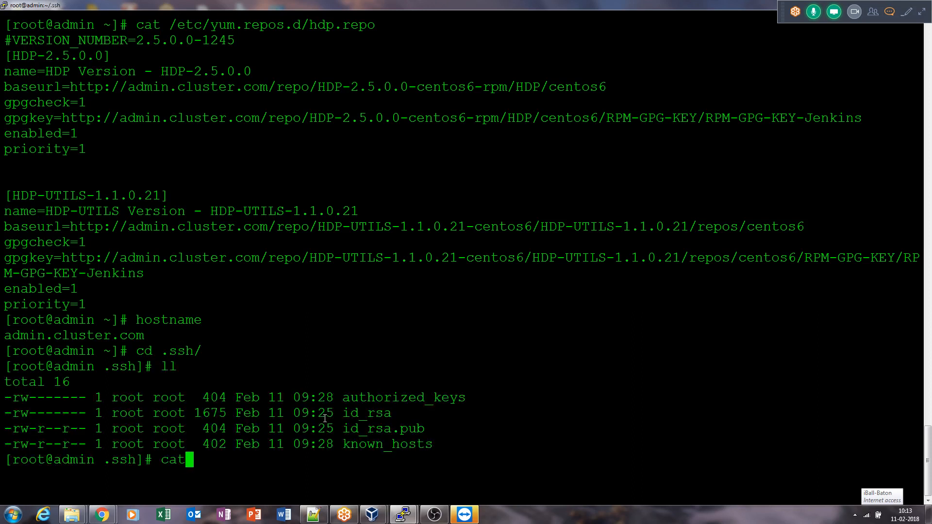
key("Return")
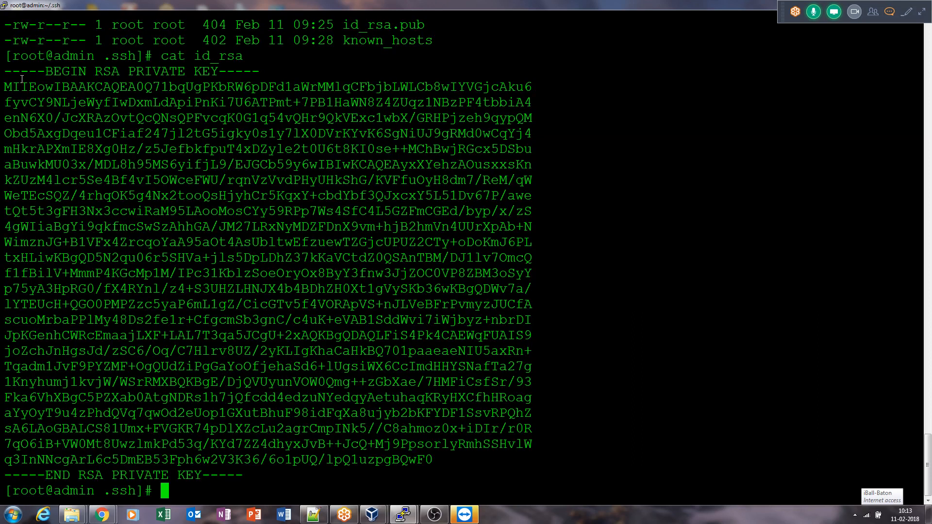
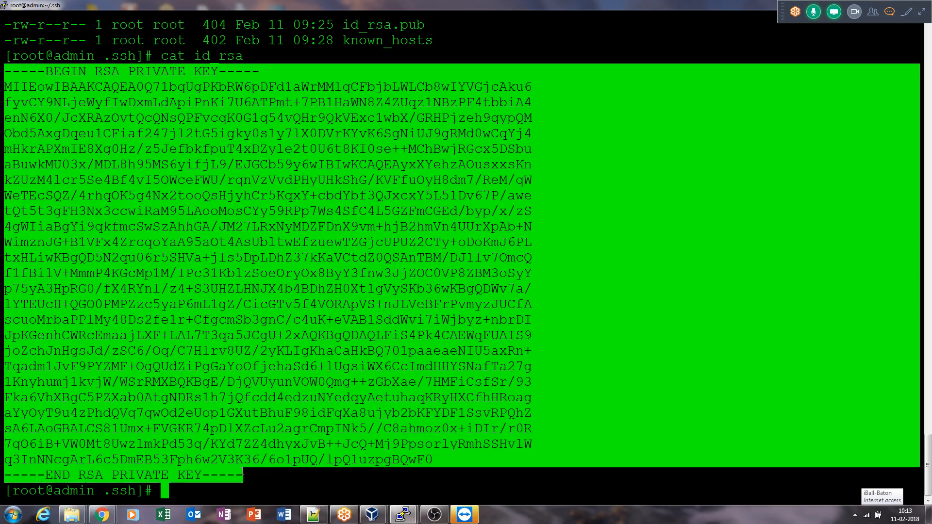
- Copy the whole RSA private key from the terminal and paste it into the wizard's SSH private key field
left_click(243, 472)
key("alt+Tab")
key("alt+Tab")
key("alt+Tab")
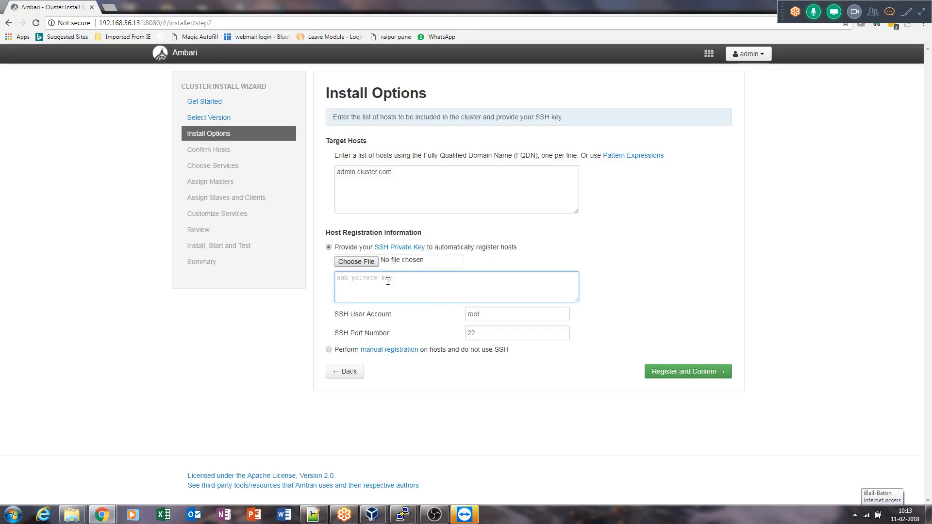
left_click(385, 283)
key("ctrl+v")
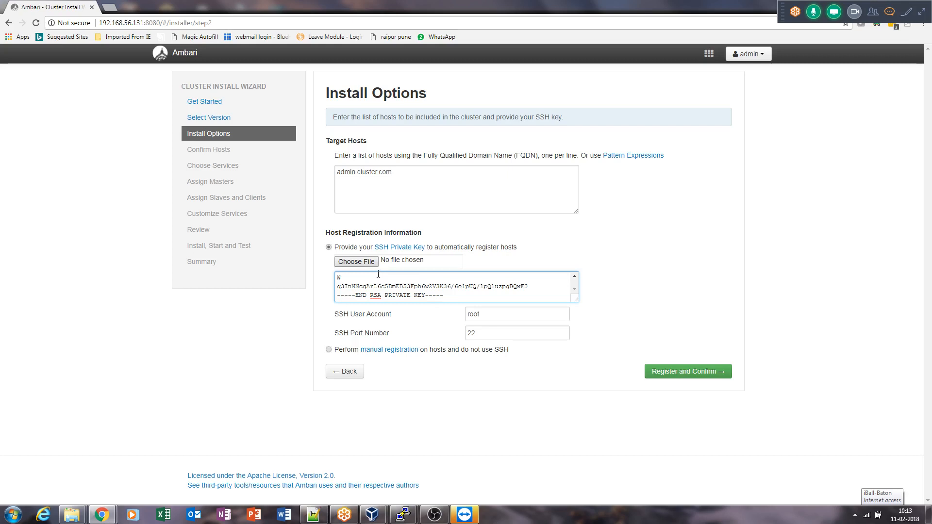
key("super+d")
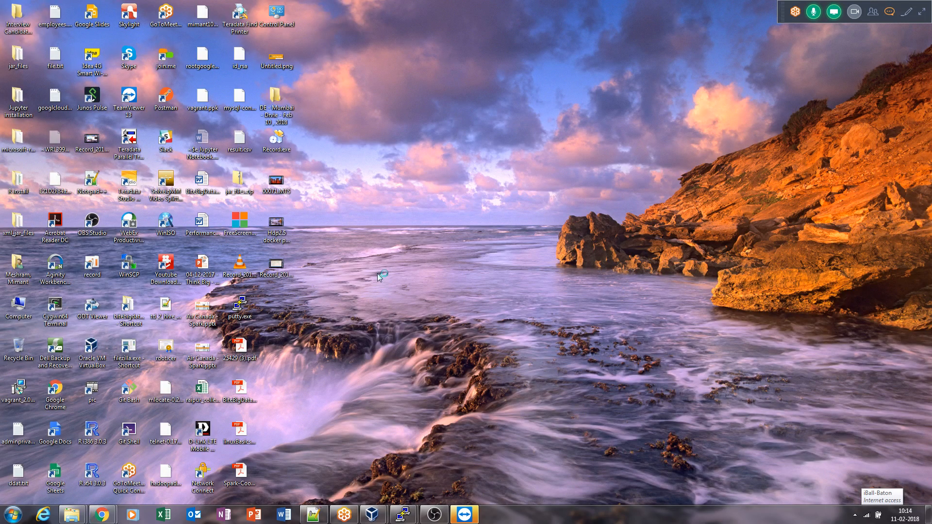
right_click(374, 219)
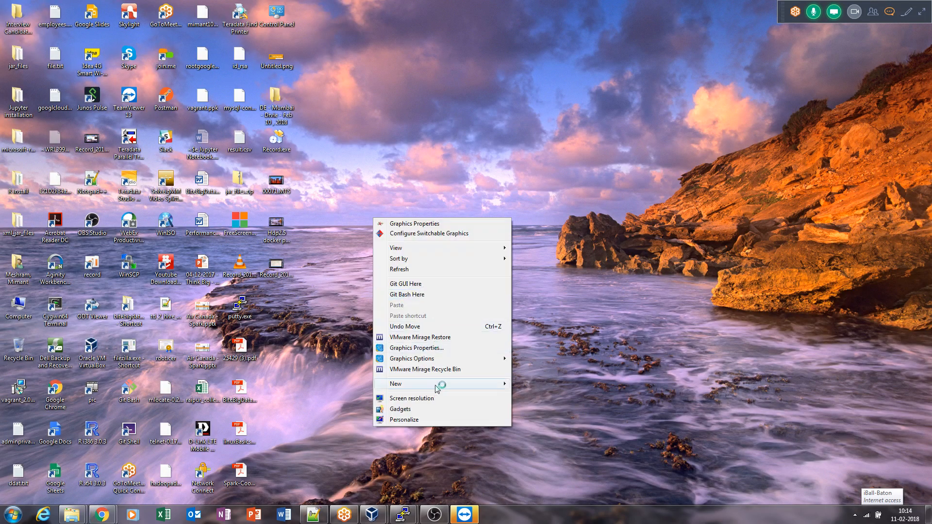
mouse_move(437, 386)
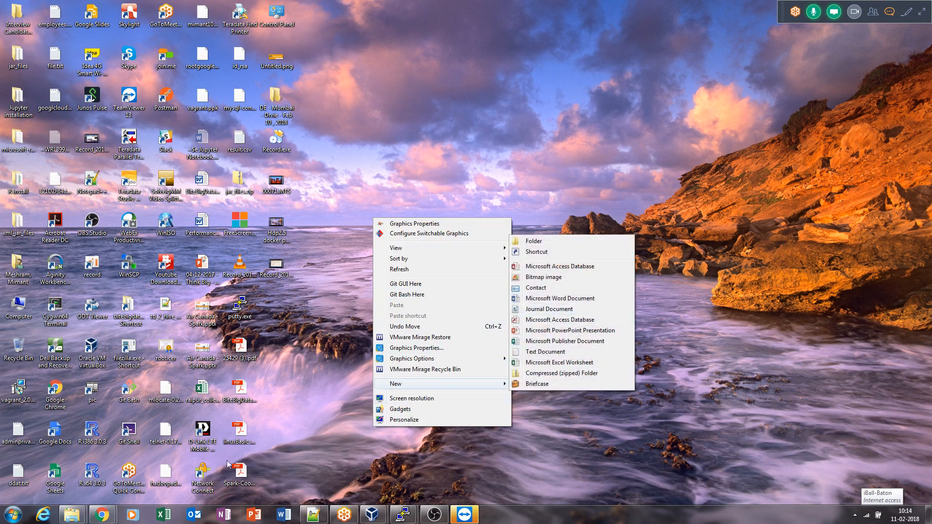
left_click(311, 516)
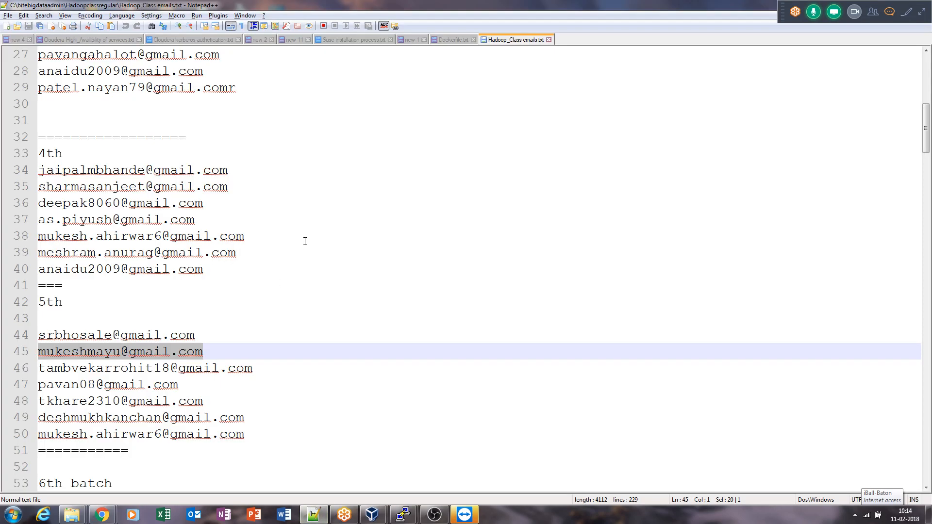
key("ctrl+n")
key("ctrl+v")
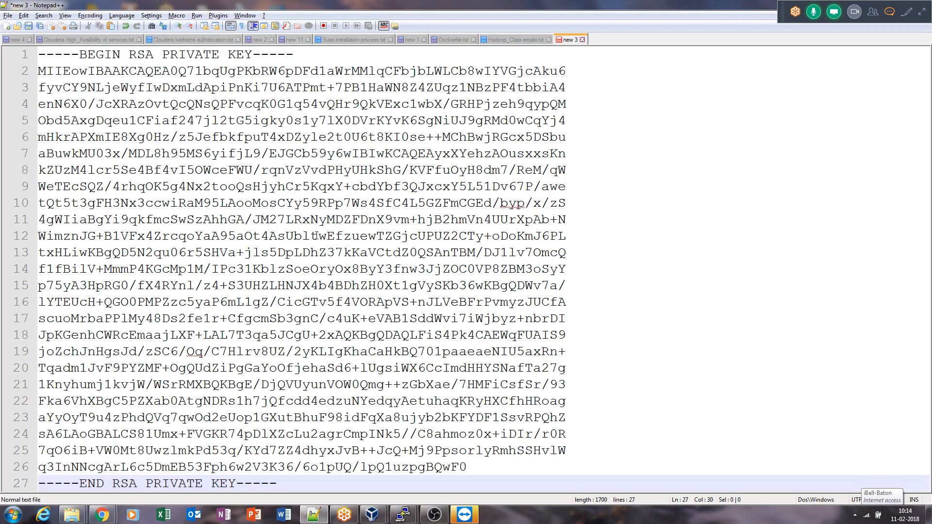
key("ctrl+s")
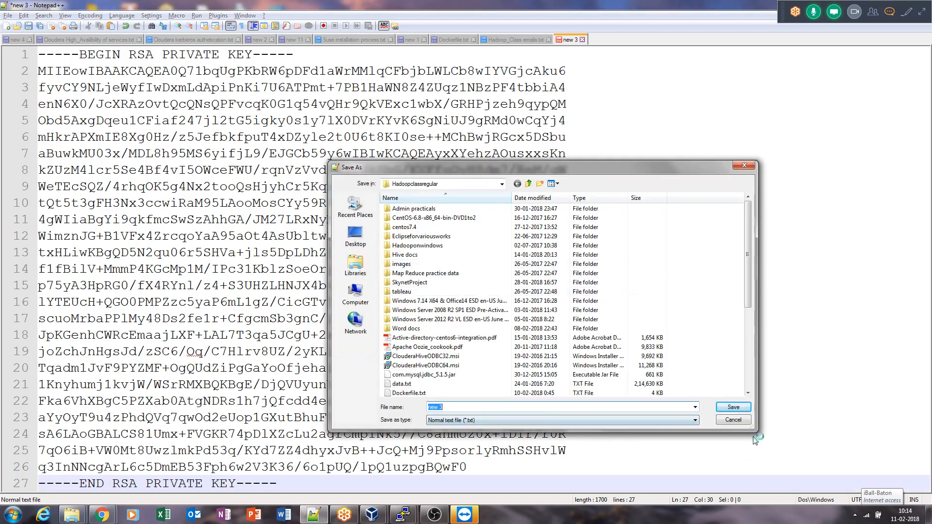
left_click(738, 420)
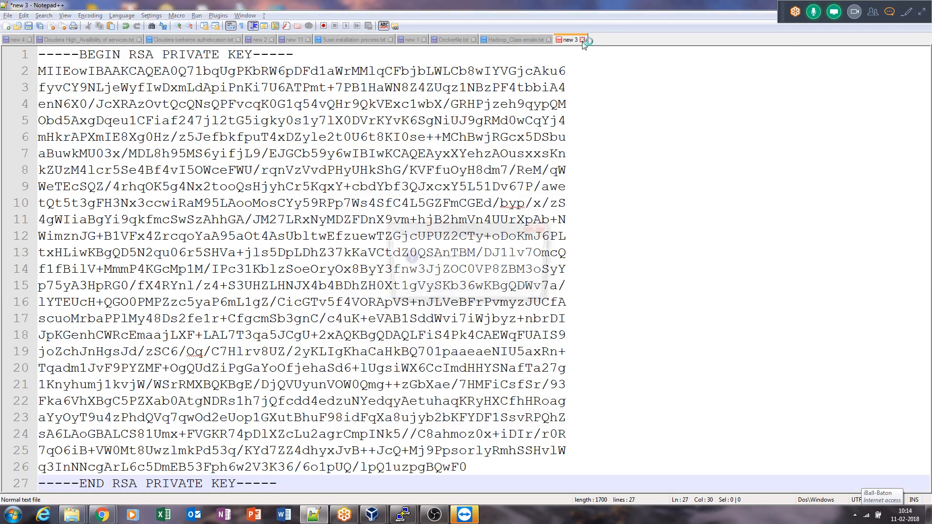
left_click(582, 40)
key("alt+Tab")
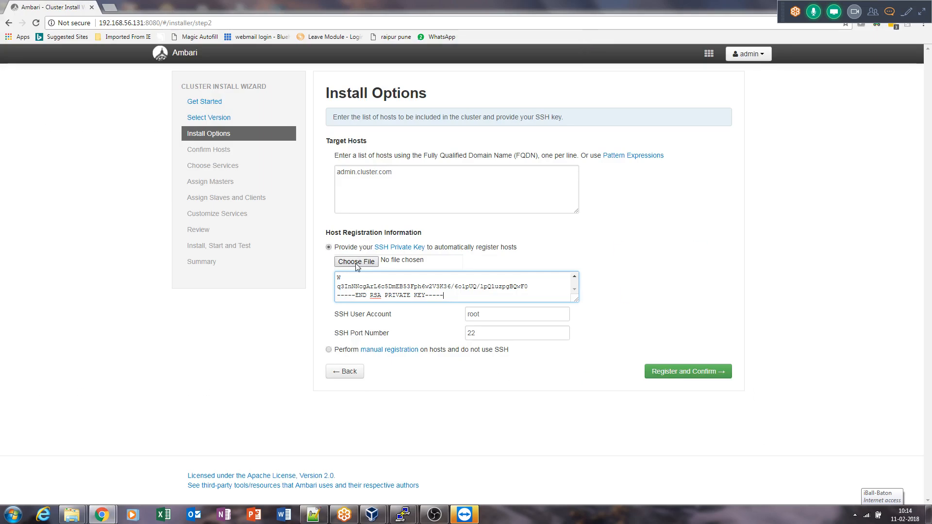
left_click(357, 264)
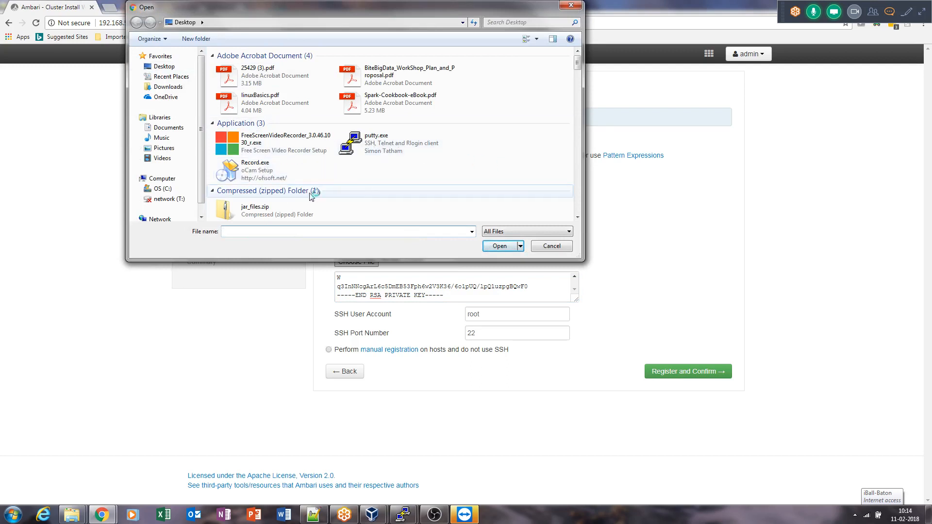
left_click(566, 248)
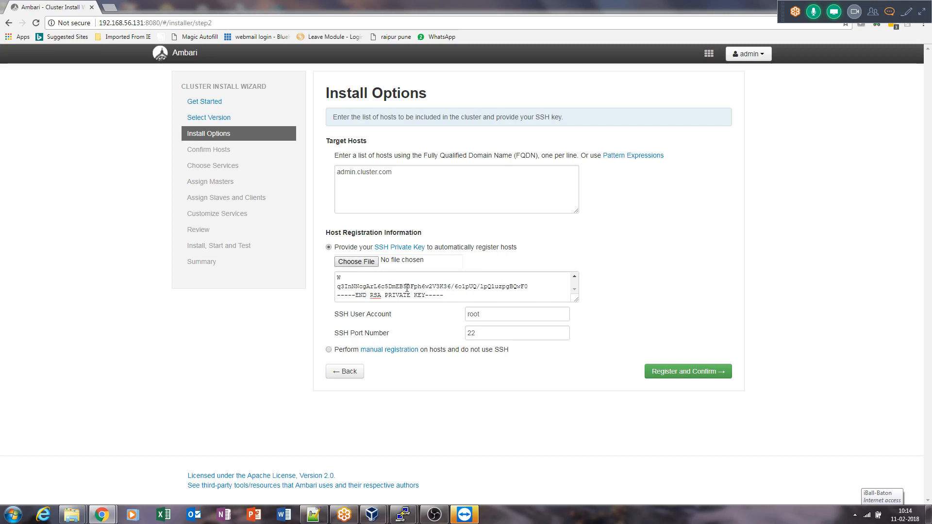
- Try a different username for the SSH user account and restore it to root
double_click(474, 315)
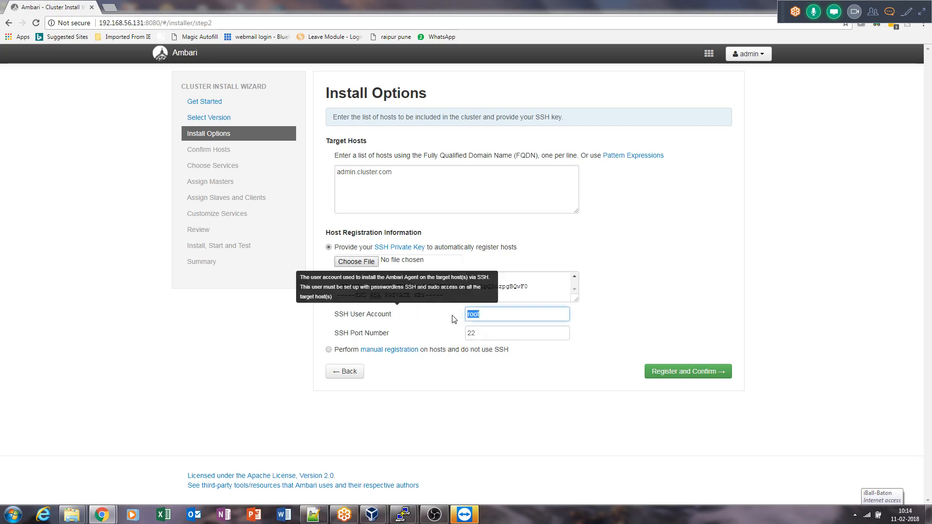
double_click(467, 332)
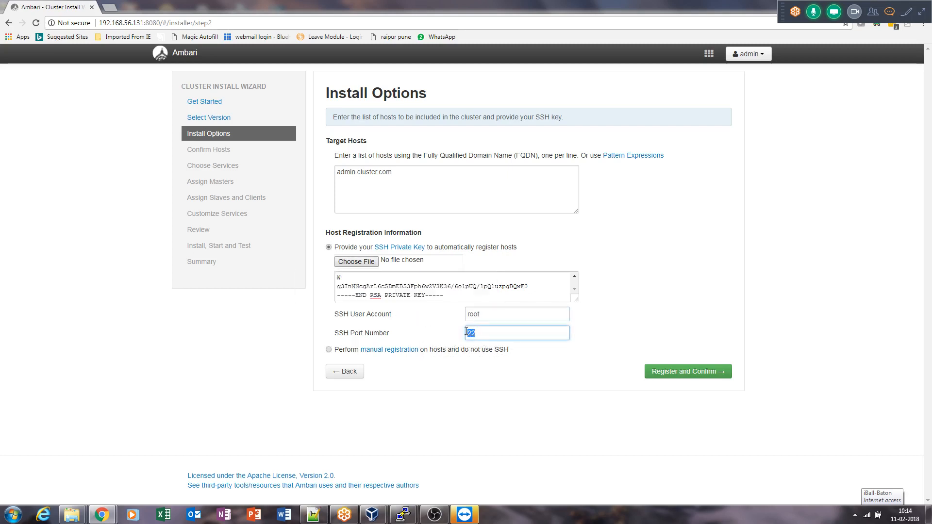
double_click(489, 315)
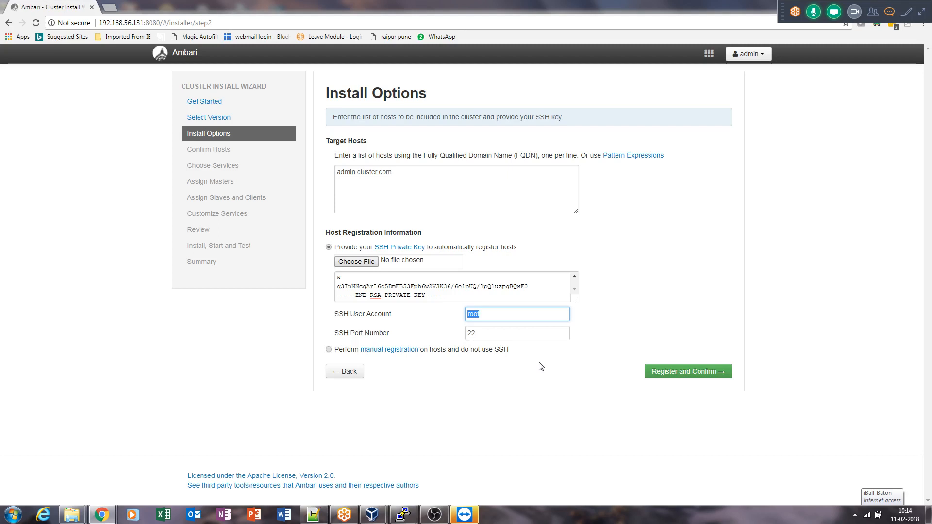
type("miman")
type("t")
key("BackSpace")
key("BackSpace")
key("BackSpace")
key("BackSpace")
key("BackSpace")
key("BackSpace")
type("root")
left_click(554, 388)
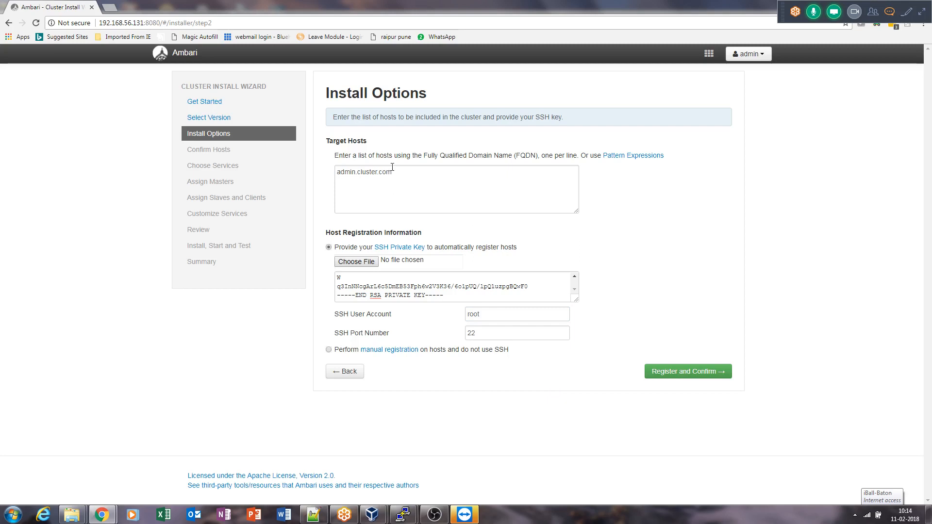
- Start registering the target host, read through the registration log for admin.cluster.com and close it
left_click(689, 373)
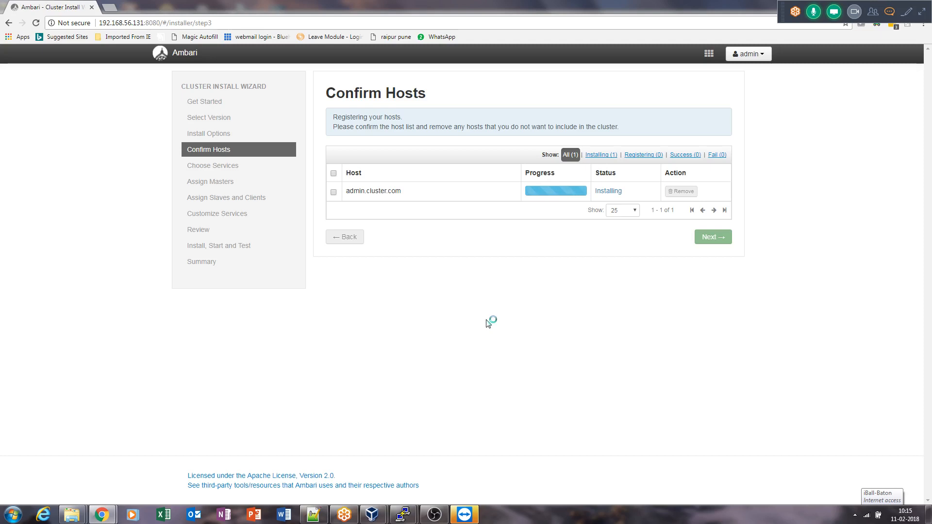
left_click(610, 194)
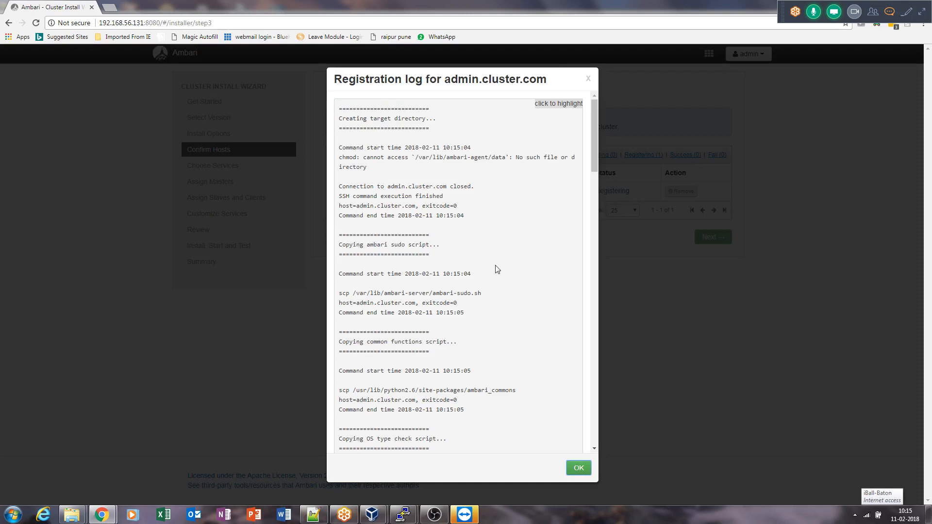
left_click_drag(595, 156, 612, 439)
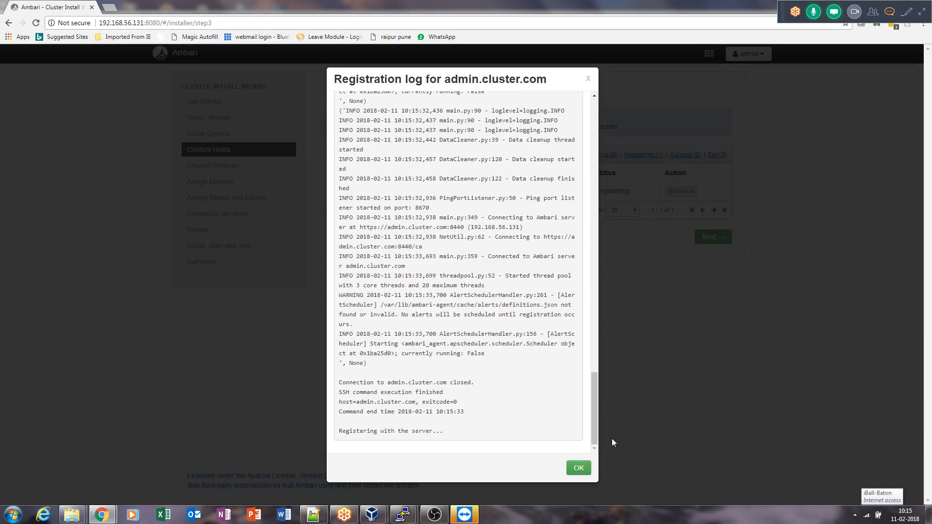
left_click(581, 468)
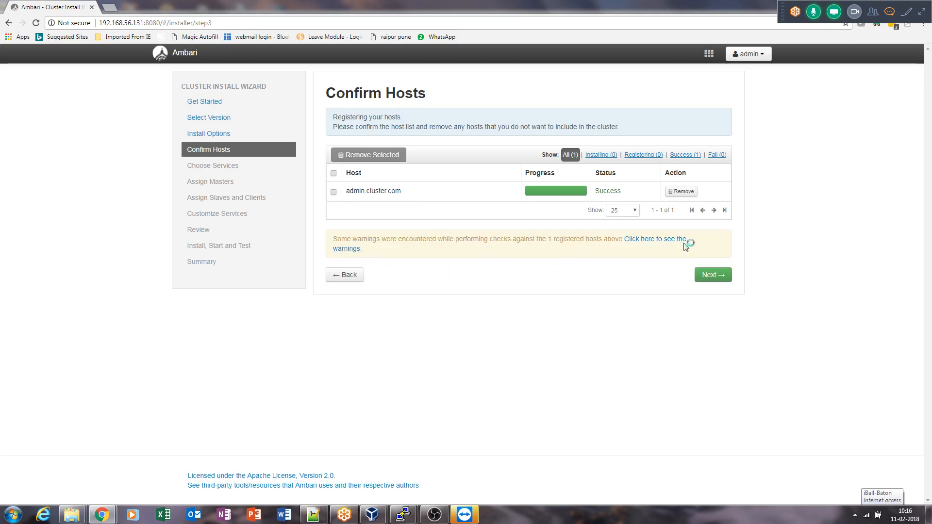
- Examine the host check warnings, including the details of the Transparent Huge Pages issue, and close the report
left_click(660, 241)
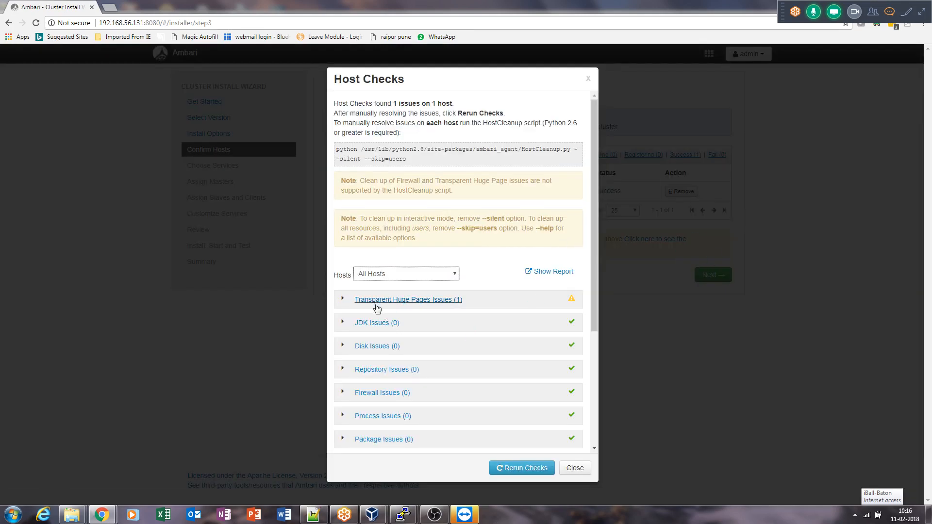
left_click_drag(595, 215, 602, 236)
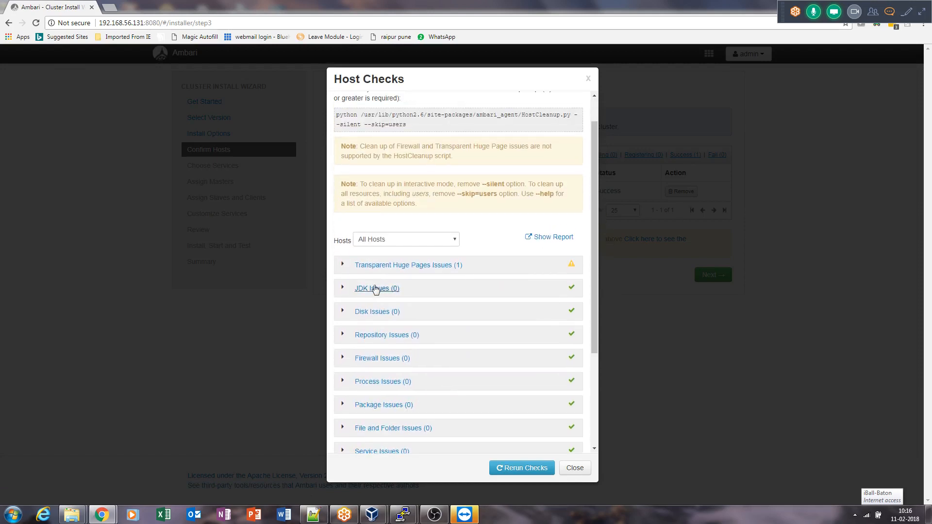
left_click(344, 265)
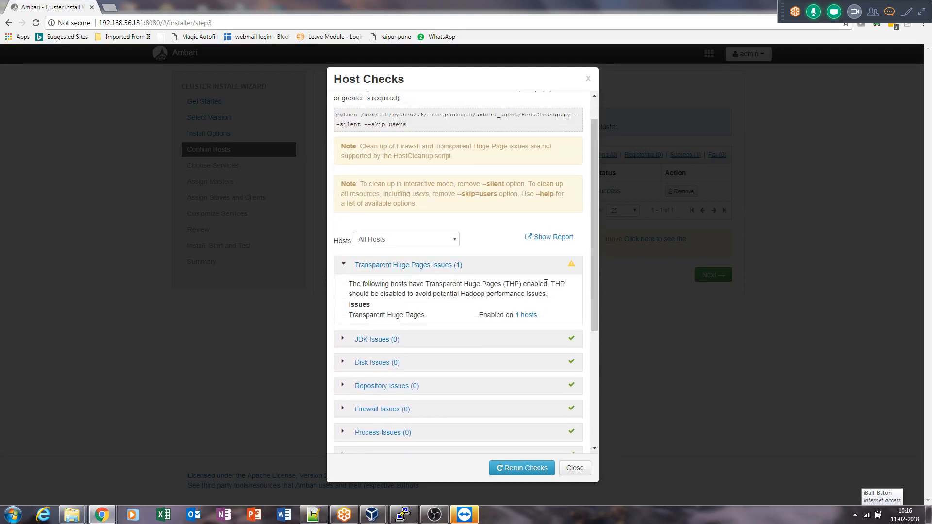
left_click(344, 266)
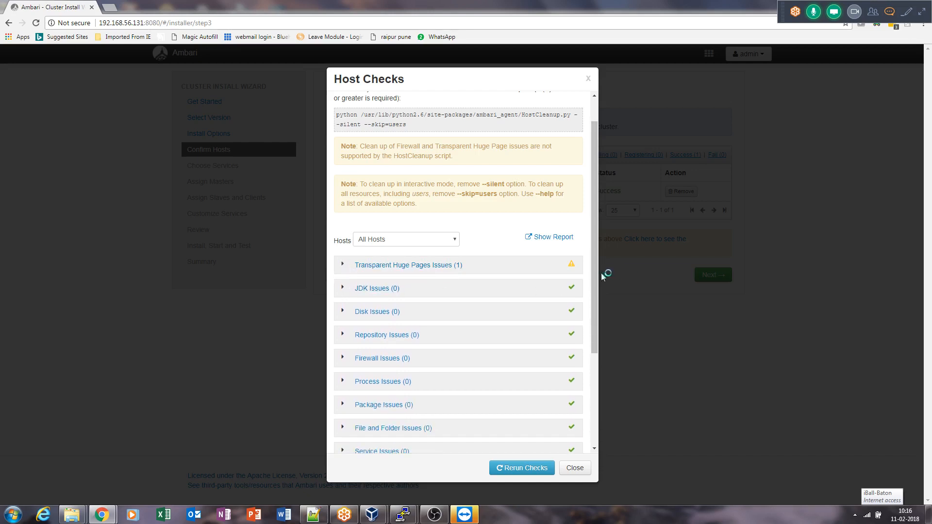
left_click_drag(597, 272, 593, 250)
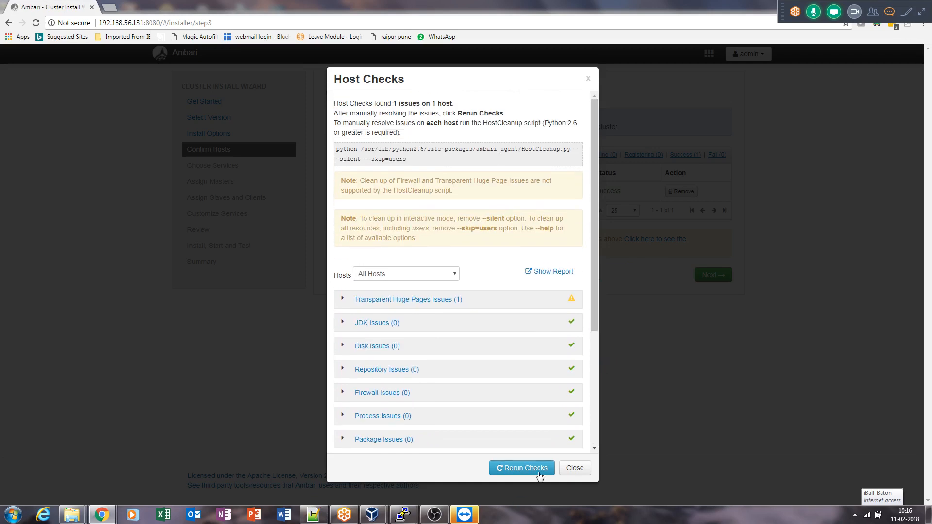
left_click(563, 470)
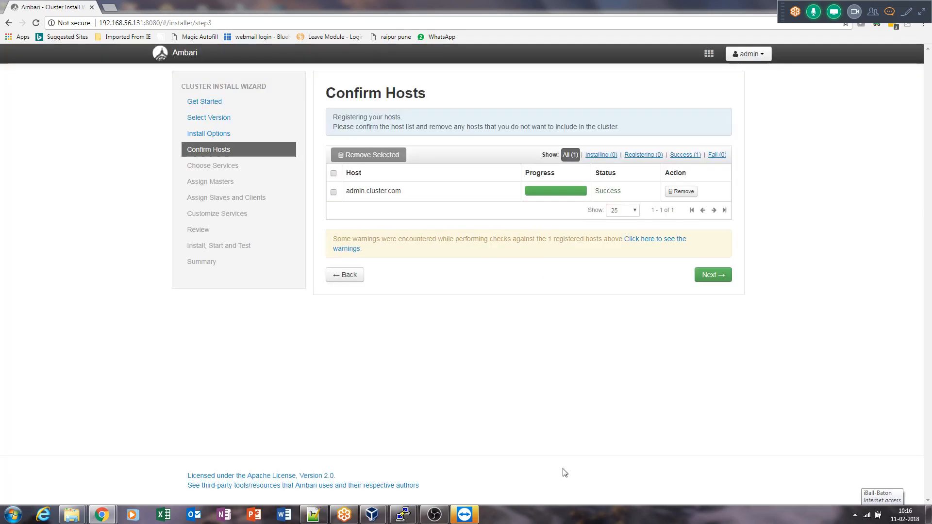
- Continue from host confirmation to the service list and examine the Log Search, Spark and Spark2 versions and descriptions
left_click(710, 276)
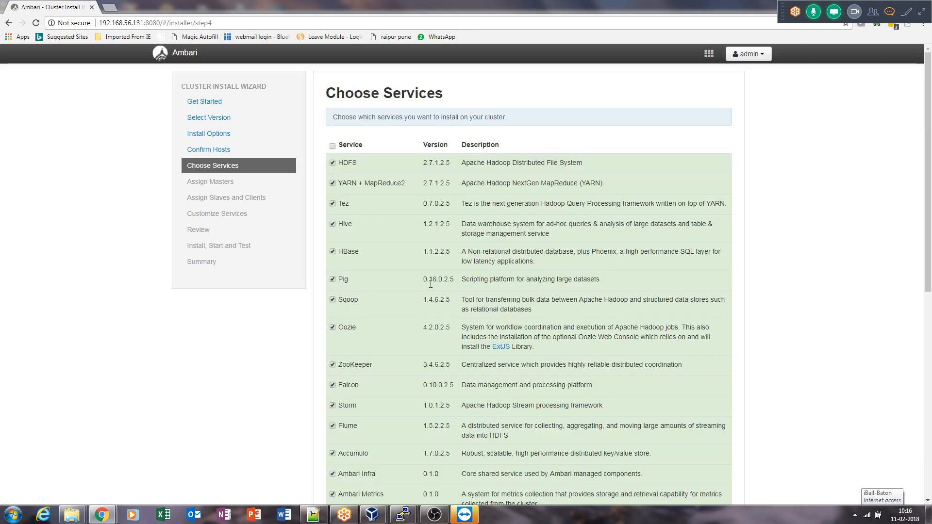
left_click_drag(928, 186, 930, 399)
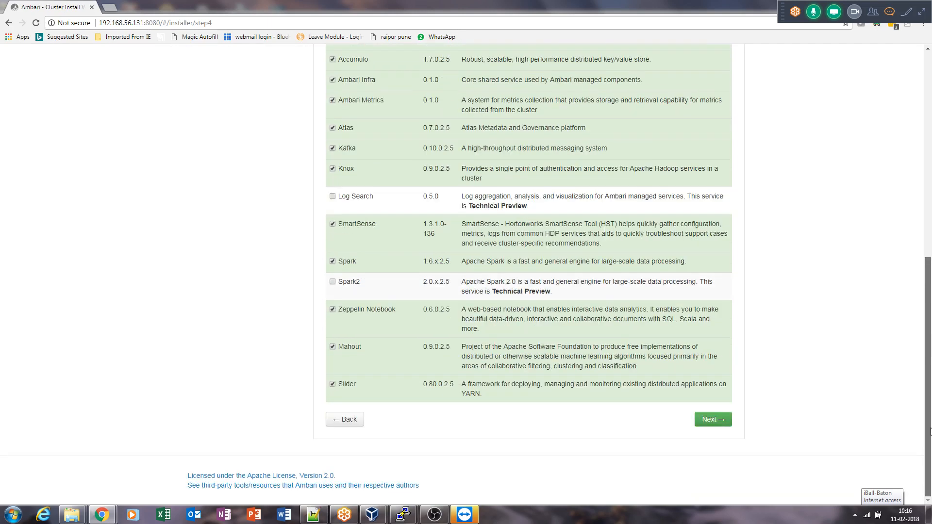
left_click_drag(931, 432, 905, 336)
left_click_drag(370, 287, 348, 283)
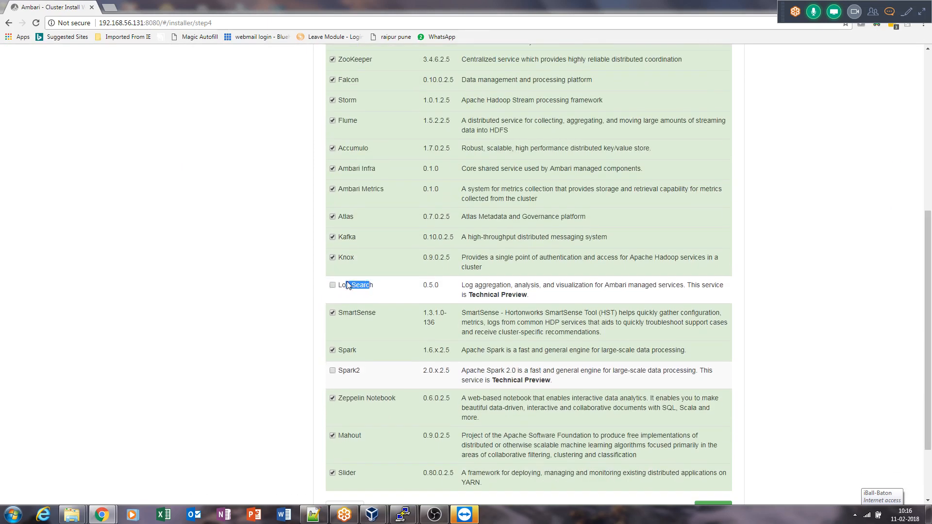
left_click_drag(360, 371, 339, 371)
left_click_drag(553, 381, 492, 380)
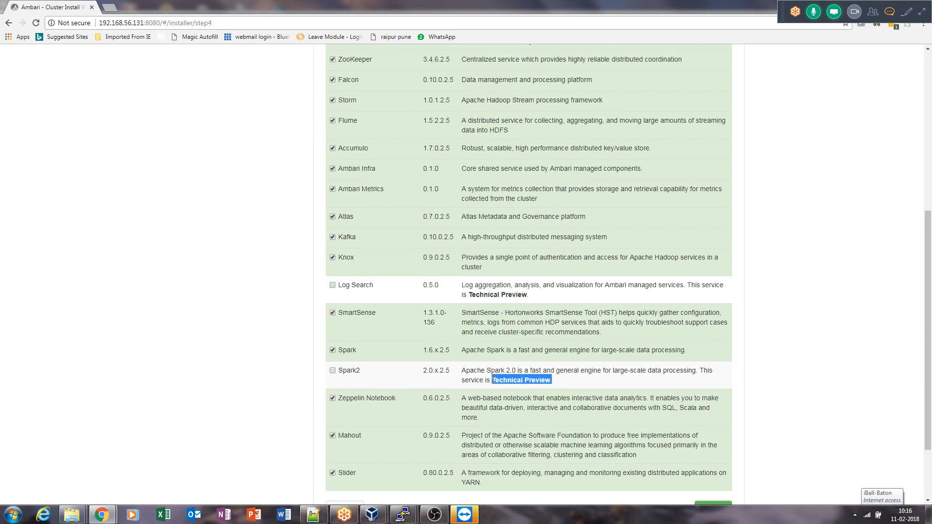
left_click_drag(528, 295, 471, 294)
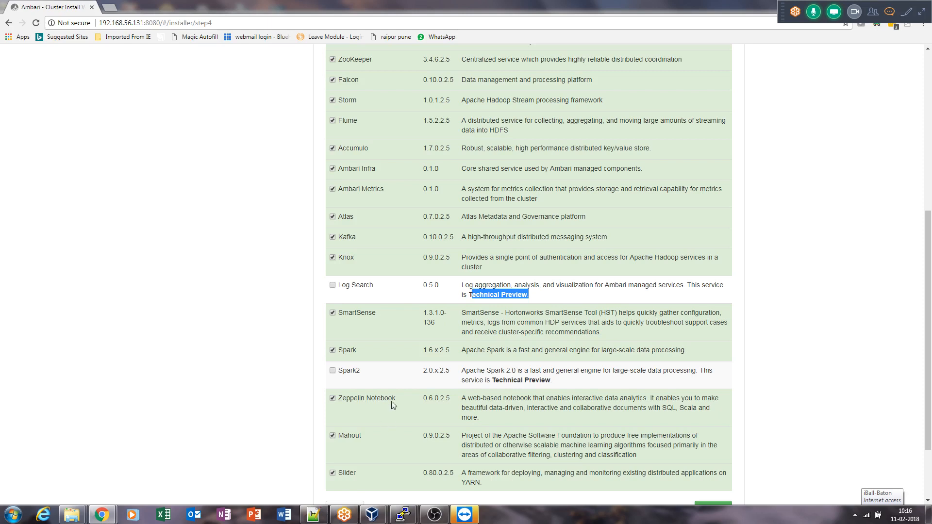
left_click(424, 351)
left_click_drag(424, 351, 433, 372)
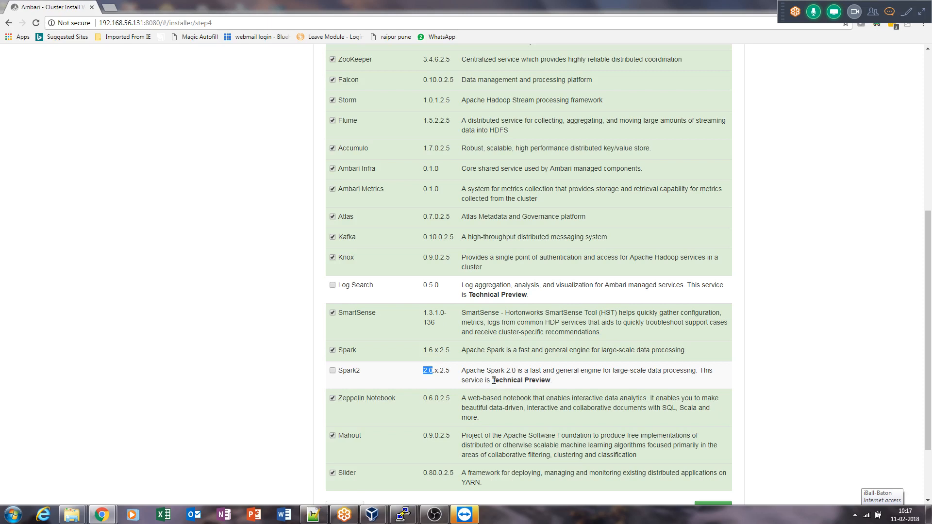
left_click_drag(557, 380, 459, 377)
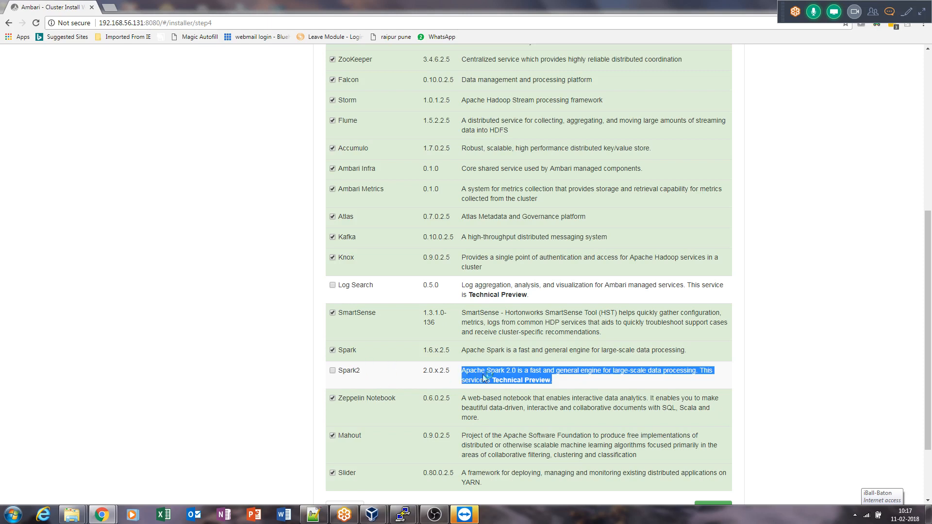
- Deselect all services in the list and select only HDFS and ZooKeeper for installation
left_click_drag(929, 384, 872, 268)
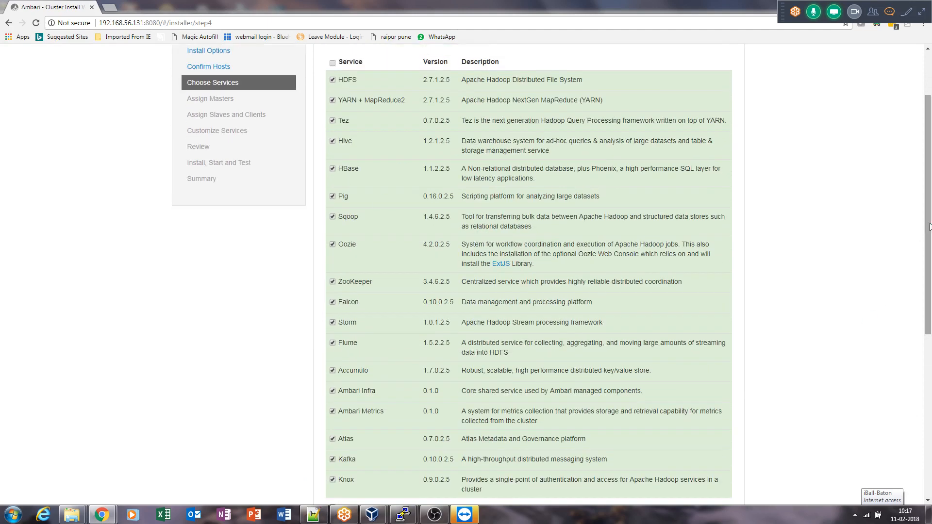
left_click_drag(930, 227, 931, 388)
scroll(931, 401, "up", 8)
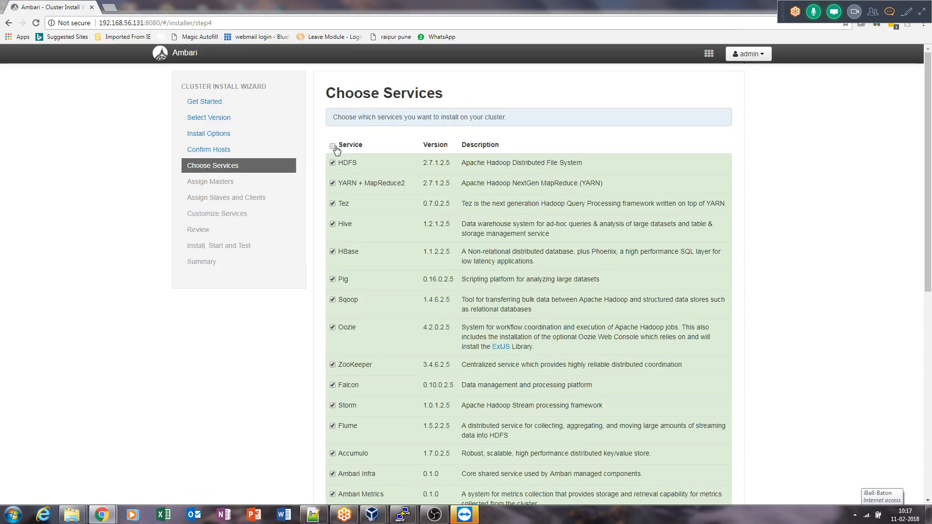
left_click(332, 146)
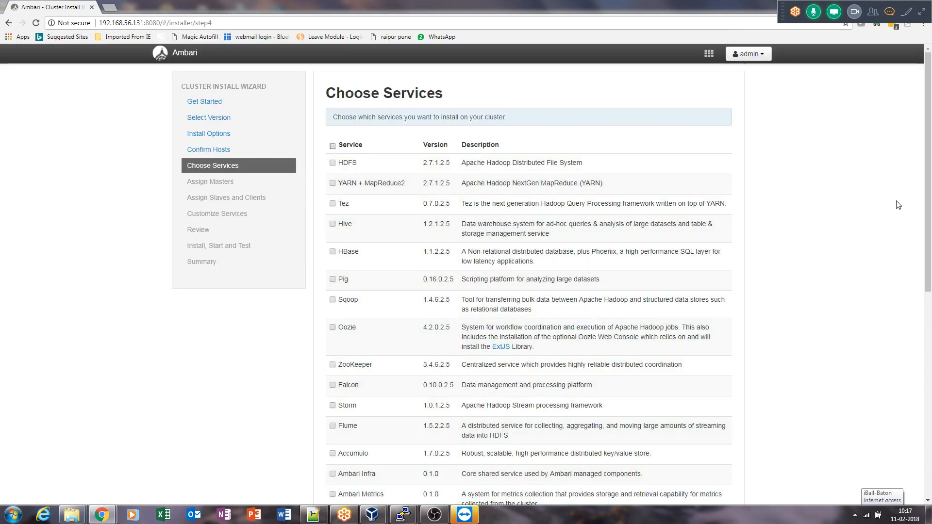
left_click_drag(928, 166, 926, 194)
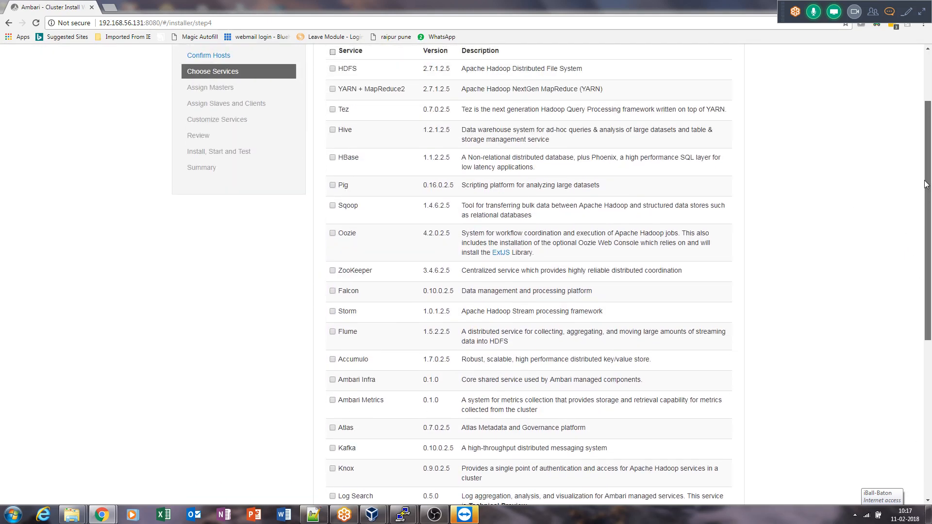
left_click(333, 68)
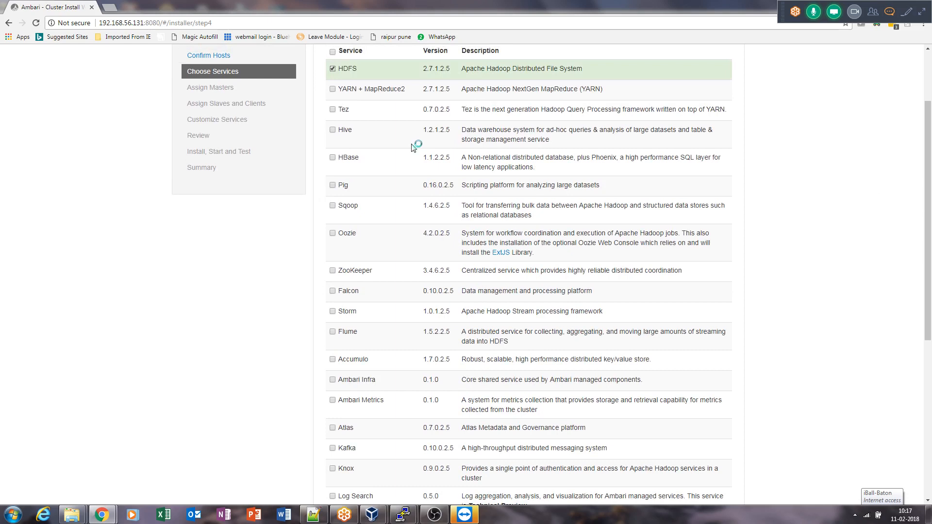
left_click(333, 271)
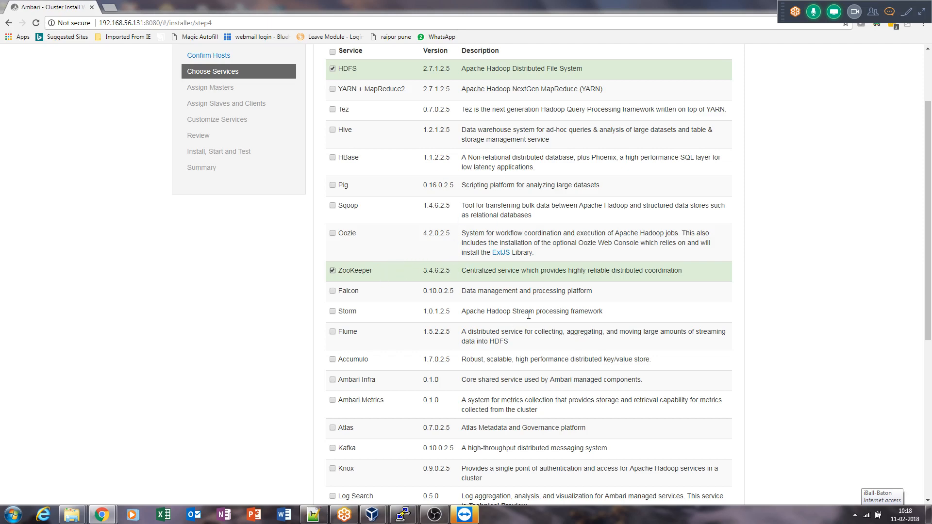
- Read the descriptions of YARN + MapReduce2, Tez, Hive, HBase, Pig and Sqoop in the service list
left_click_drag(930, 221, 905, 189)
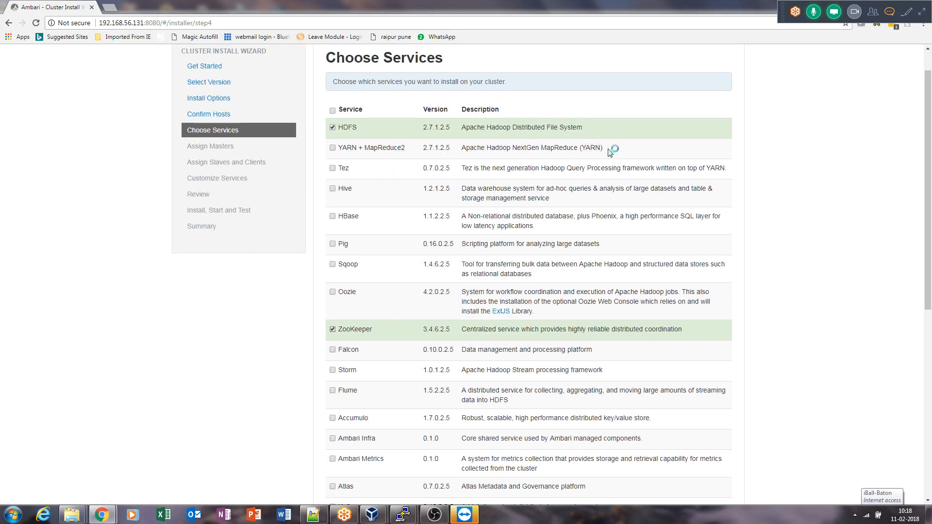
left_click_drag(609, 150, 457, 161)
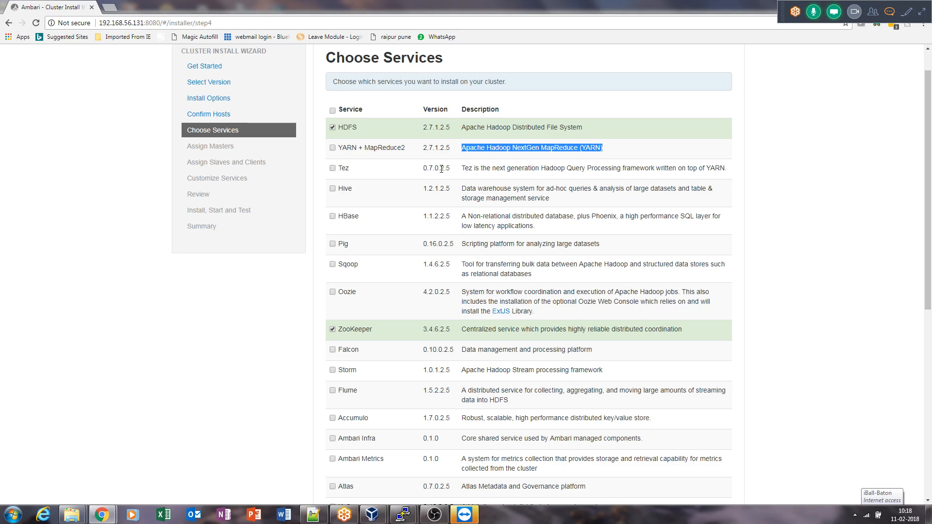
left_click_drag(462, 168, 729, 167)
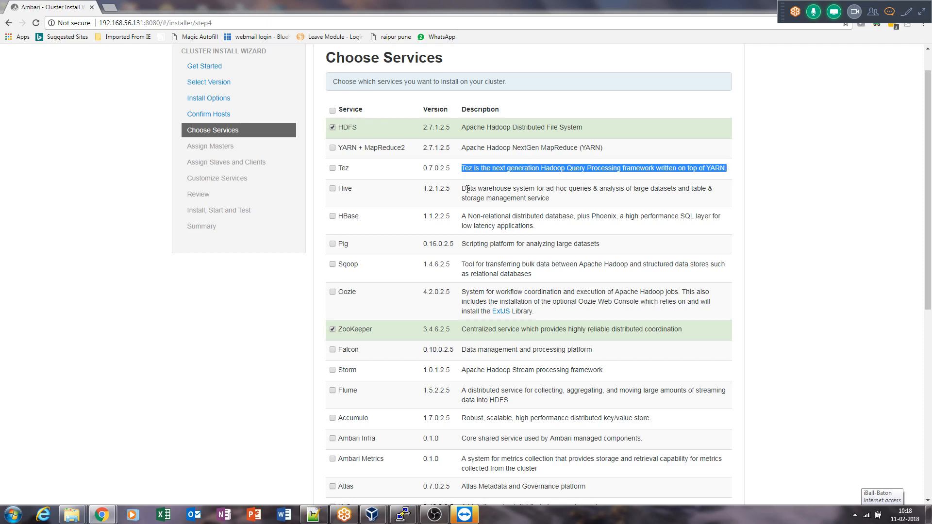
left_click_drag(466, 189, 552, 201)
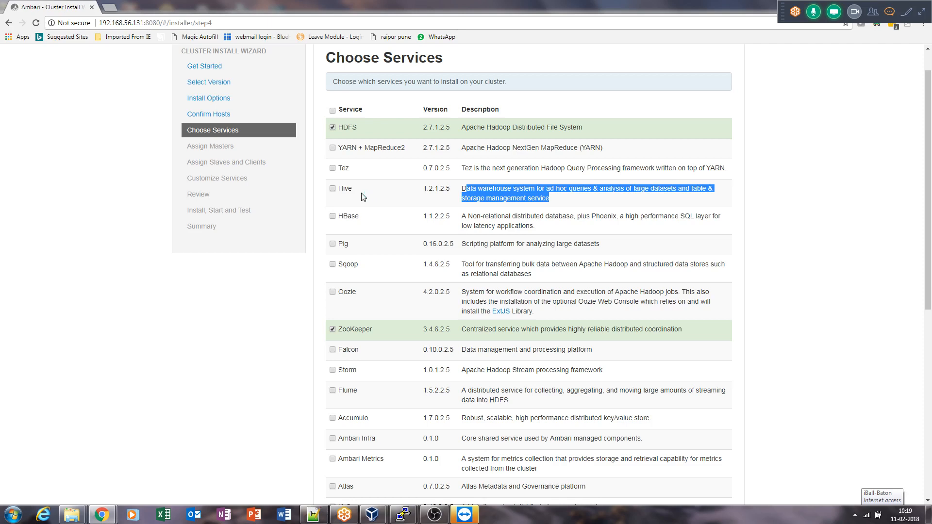
left_click_drag(538, 226, 462, 214)
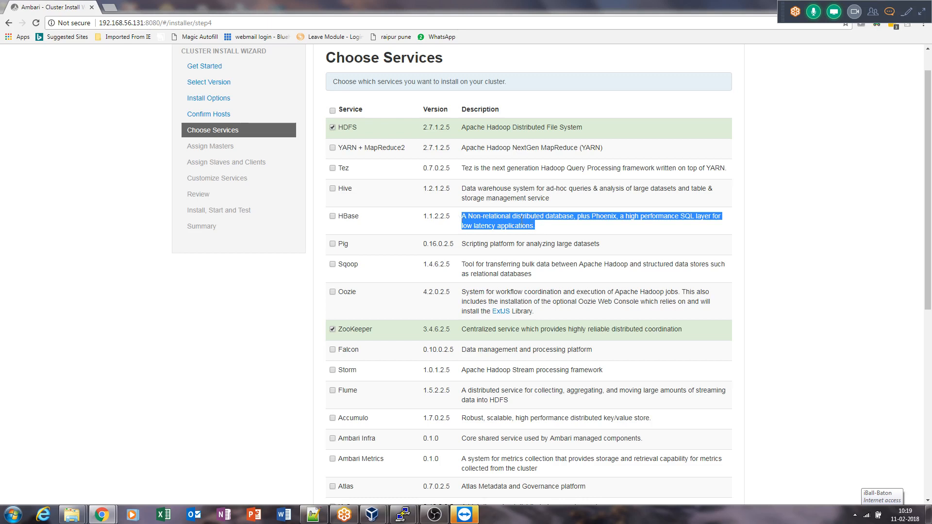
left_click_drag(601, 243, 463, 248)
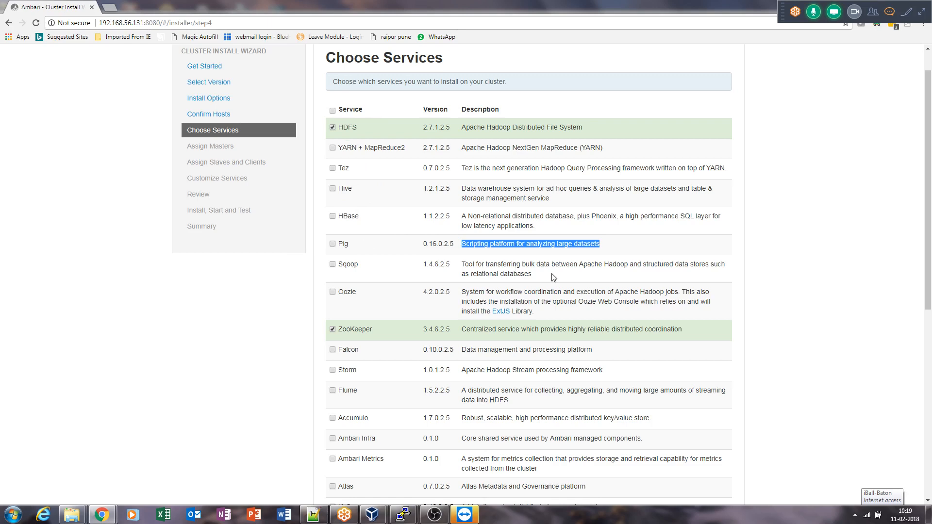
left_click_drag(554, 276, 486, 262)
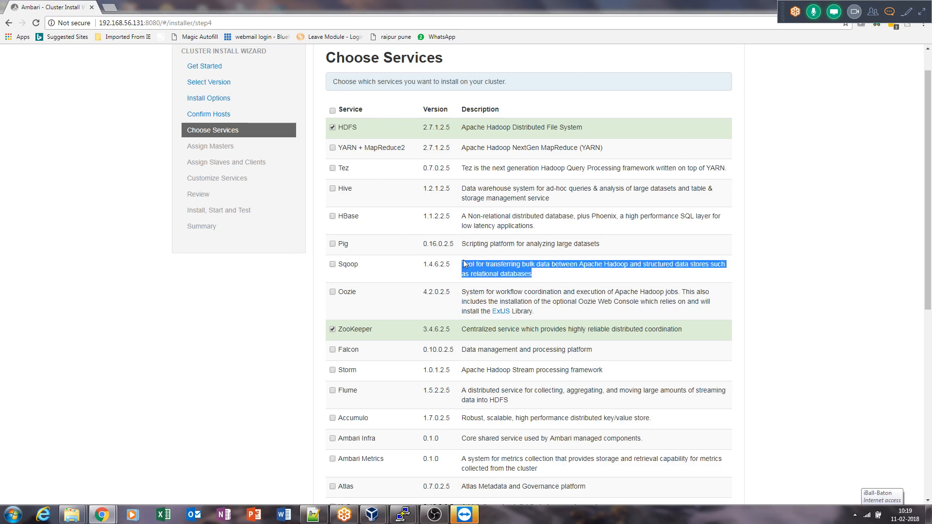
left_click(434, 515)
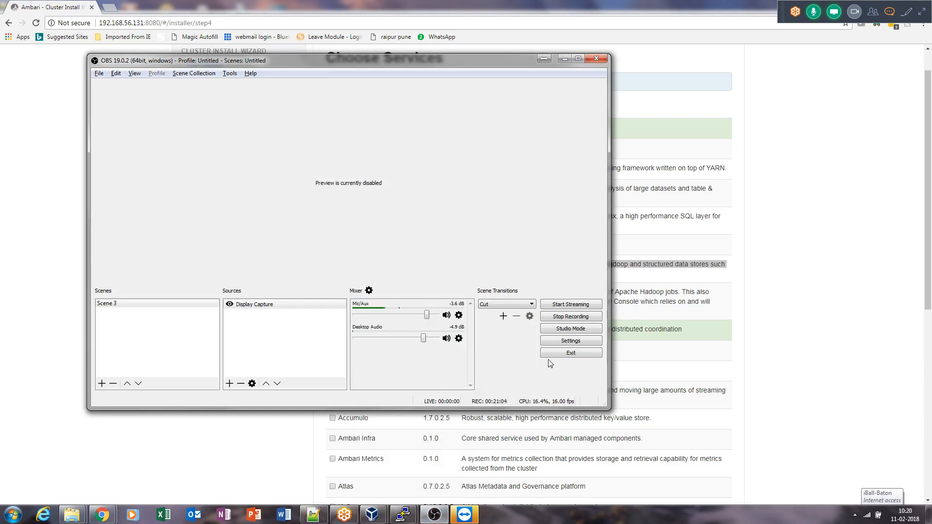